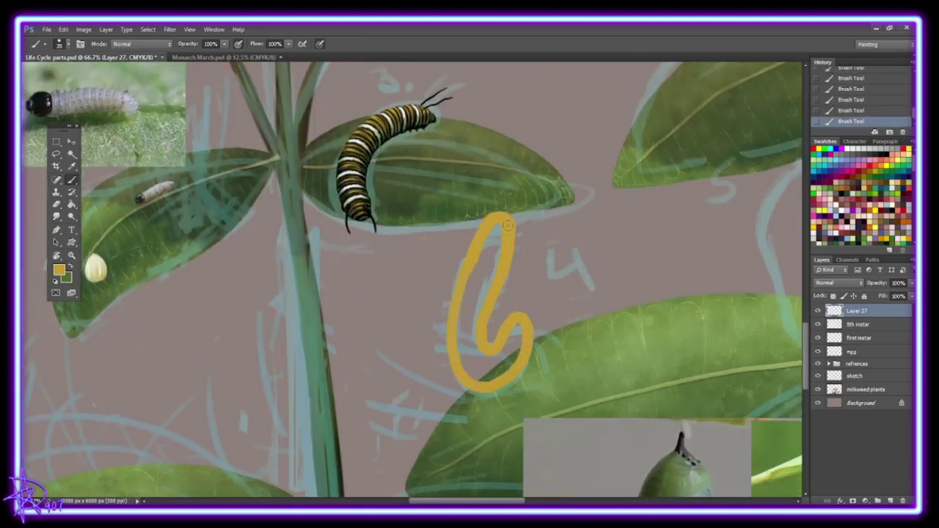
Step: Fill the yellow J-shaped loop outline with solid yellow
left_click(461, 305)
Step: Touch up the yellow J shape, reshape it with Free Transform, and move it under the leaf
left_click_drag(502, 235, 482, 318)
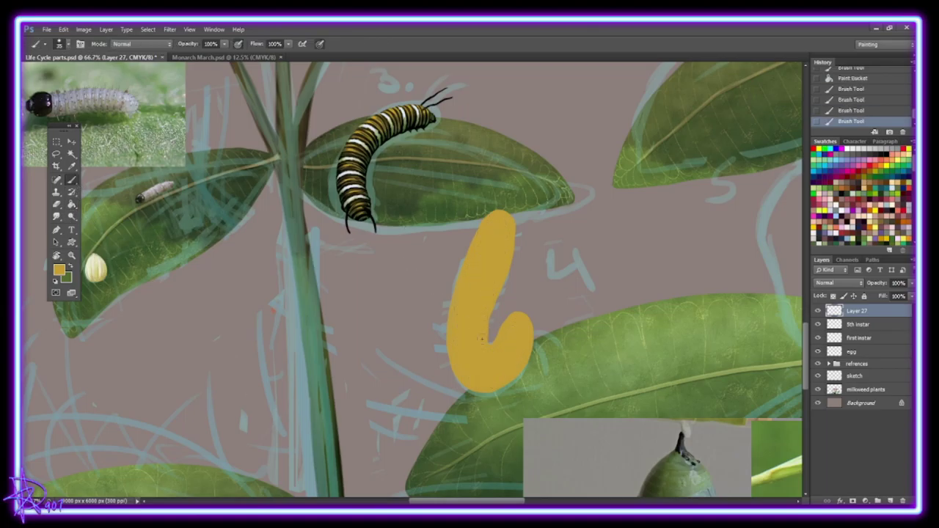
key("ctrl+t")
left_click_drag(534, 212, 506, 249)
key("Return")
key("v")
left_click_drag(499, 367, 490, 281)
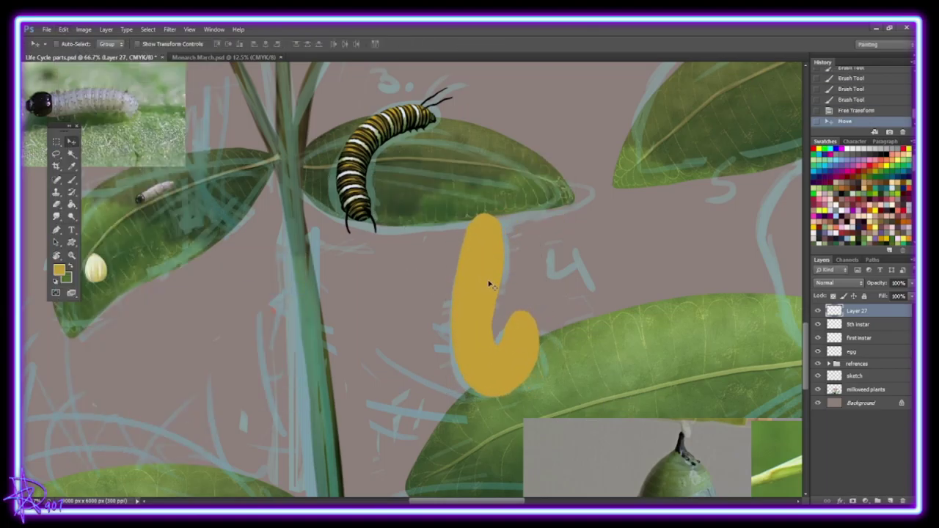
Step: Add a fine black line to the fifth-instar caterpillar with a tiny black brush
key("b")
left_click(363, 223, "alt")
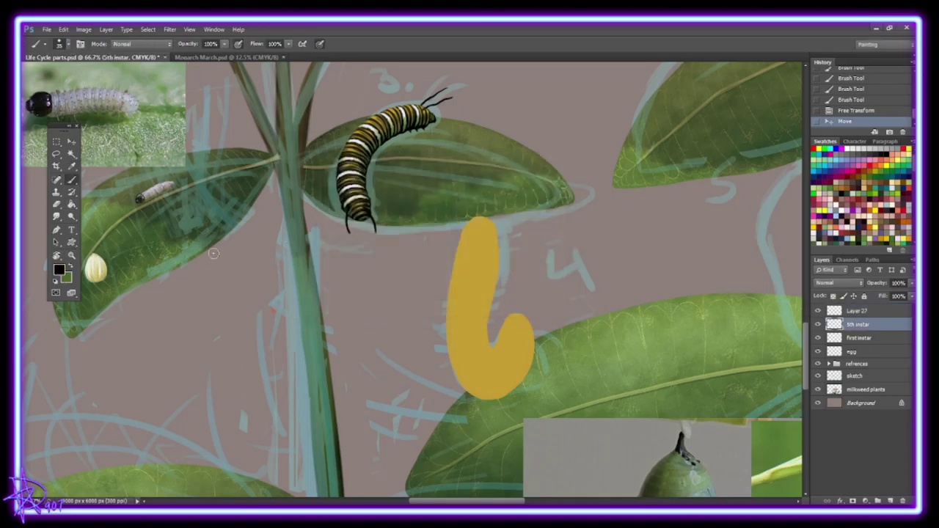
scroll(363, 223, "up", 5)
left_click(59, 44)
key("Return")
left_click_drag(363, 220, 317, 183)
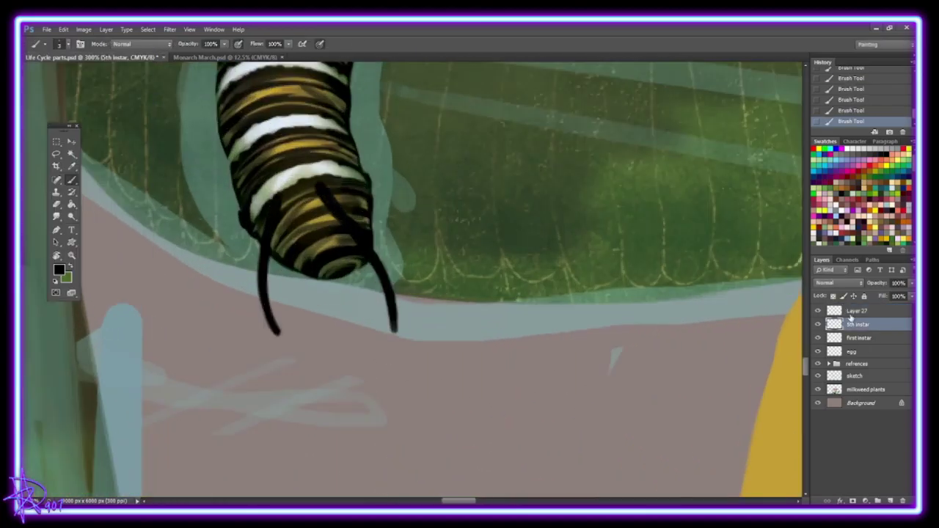
Step: Draw thin black filaments curling from the yellow shape's tip on Layer 27
left_click(854, 311)
key("ctrl+minus")
key("ctrl+minus")
key("ctrl+minus")
scroll(806, 337, "up", 2)
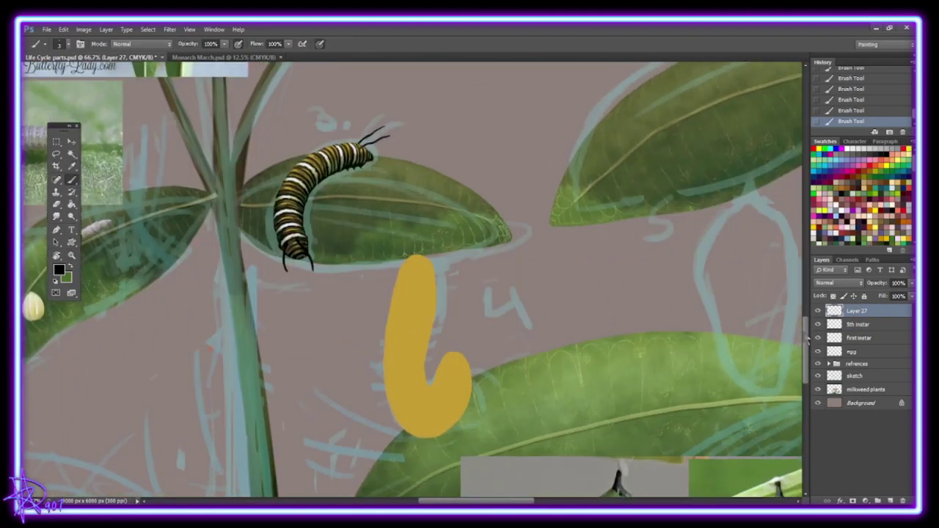
scroll(807, 338, "down", 1)
left_click(68, 44)
left_click_drag(462, 335, 481, 372)
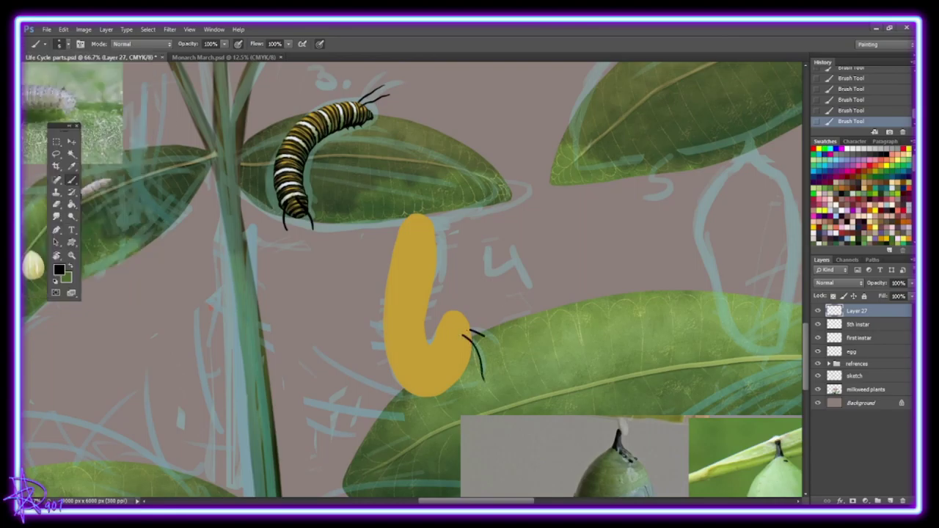
Step: Outline the caterpillar's head at the curled tip with a black arc
left_click(459, 330, "alt")
scroll(458, 330, "up", 2)
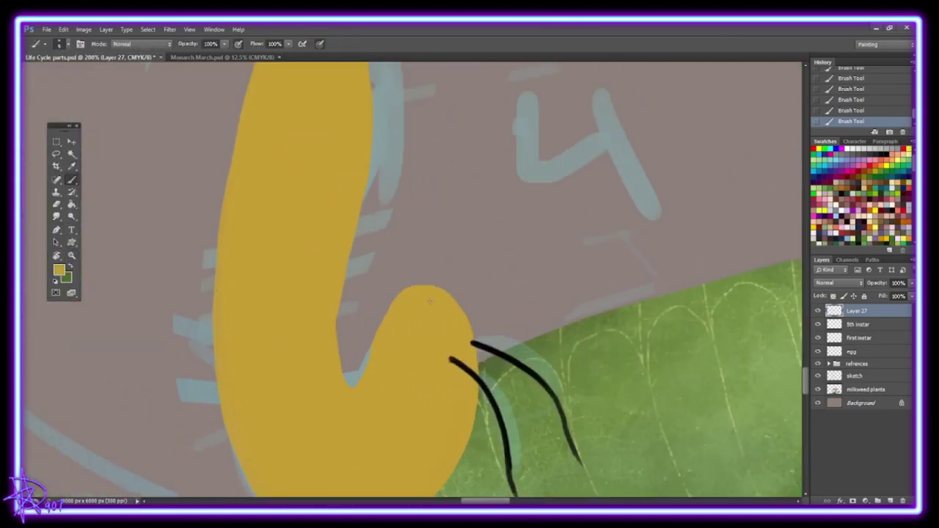
mouse_move(403, 293)
left_mouse_down()
mouse_move(455, 297)
mouse_move(444, 311)
mouse_move(330, 220)
left_mouse_up()
left_click(71, 268)
key("r")
scroll(398, 283, "up", 2)
Step: Trim the head arc with yellow, then draw the black inner ellipse and eye loop
key("b")
left_click_drag(398, 283, 455, 275)
left_click_drag(462, 242, 378, 235)
key("x")
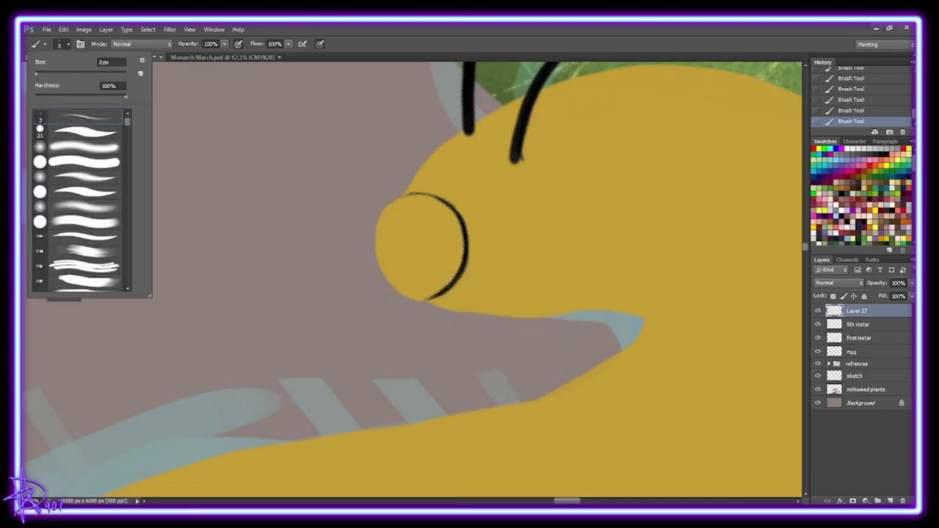
mouse_move(411, 196)
left_mouse_down()
mouse_move(440, 275)
mouse_move(462, 283)
left_mouse_up()
left_click_drag(462, 220, 447, 290)
mouse_move(400, 216)
left_mouse_down()
mouse_move(396, 282)
mouse_move(418, 272)
mouse_move(396, 287)
mouse_move(423, 297)
mouse_move(422, 195)
left_mouse_up()
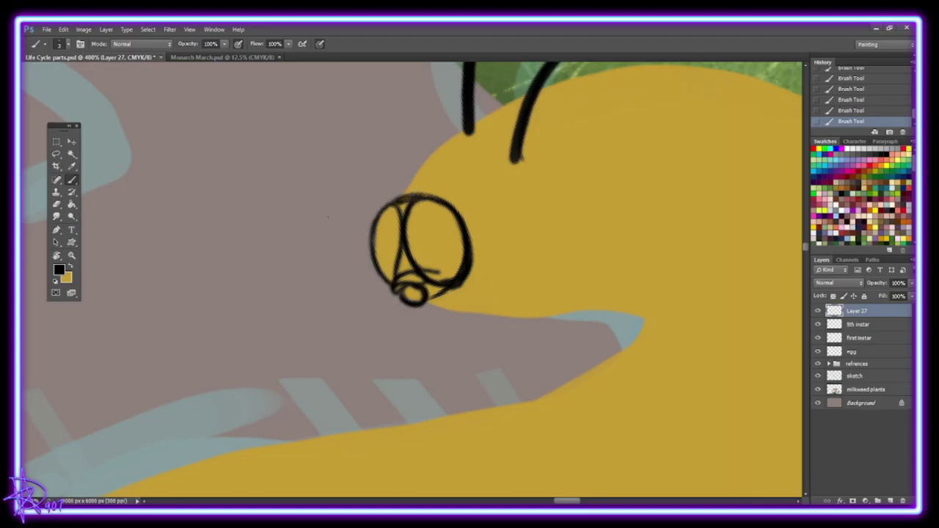
Step: Draw the mouth loop below the eye and add small black strokes around the eye
key("x")
left_click_drag(393, 279, 442, 269)
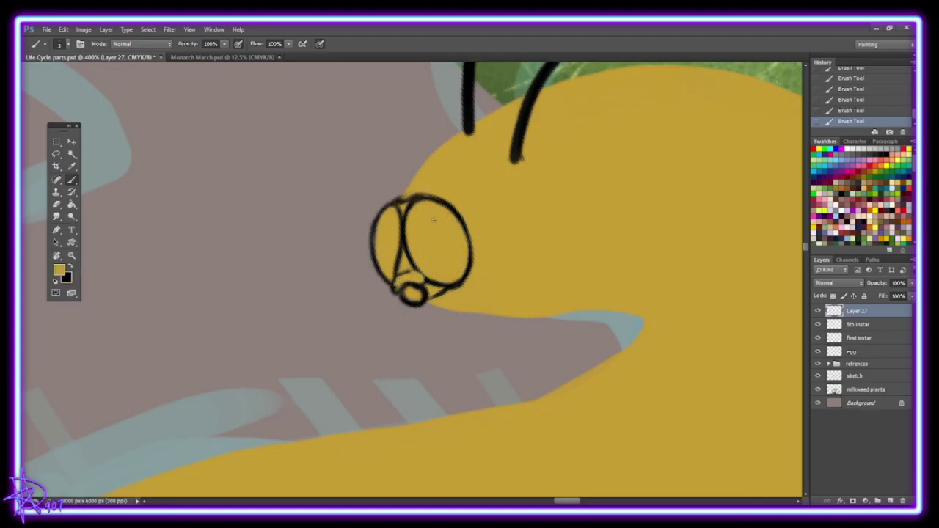
mouse_move(404, 293)
left_mouse_down()
mouse_move(426, 286)
mouse_move(431, 271)
mouse_move(426, 284)
mouse_move(375, 253)
mouse_move(392, 294)
left_mouse_up()
key("x")
key("x")
key("x")
key("x")
mouse_move(376, 220)
left_mouse_down()
mouse_move(382, 282)
mouse_move(459, 260)
mouse_move(443, 293)
left_mouse_up()
key("x")
left_click_drag(381, 284, 389, 308)
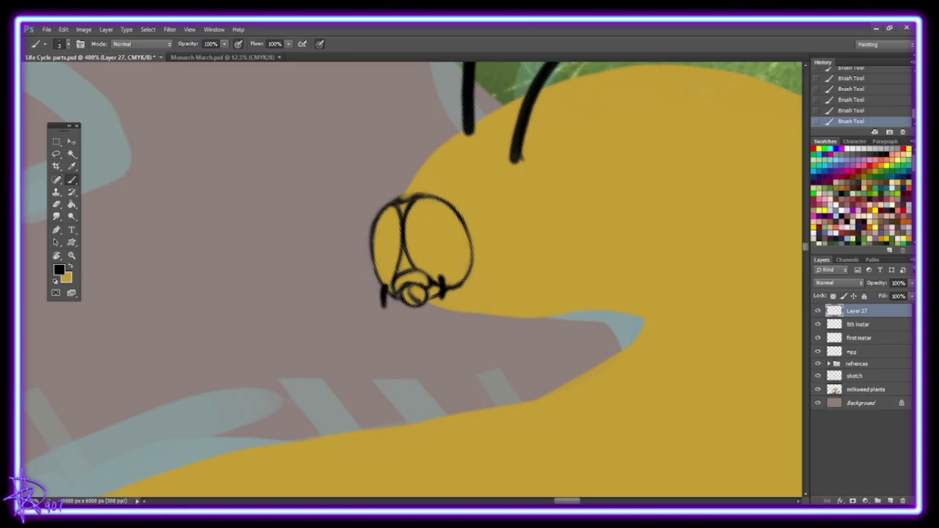
Step: Lasso the head drawing and rotate it with Free Transform to fit the body
key("z")
left_click(423, 297, "alt")
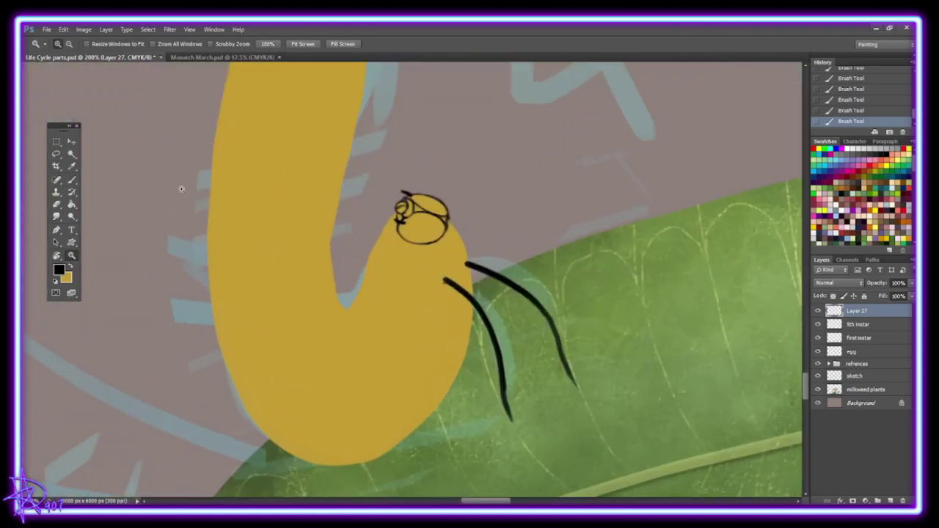
key("l")
left_click_drag(400, 209, 444, 203)
key("ctrl+t")
key("Return")
key("ctrl+d")
key("b")
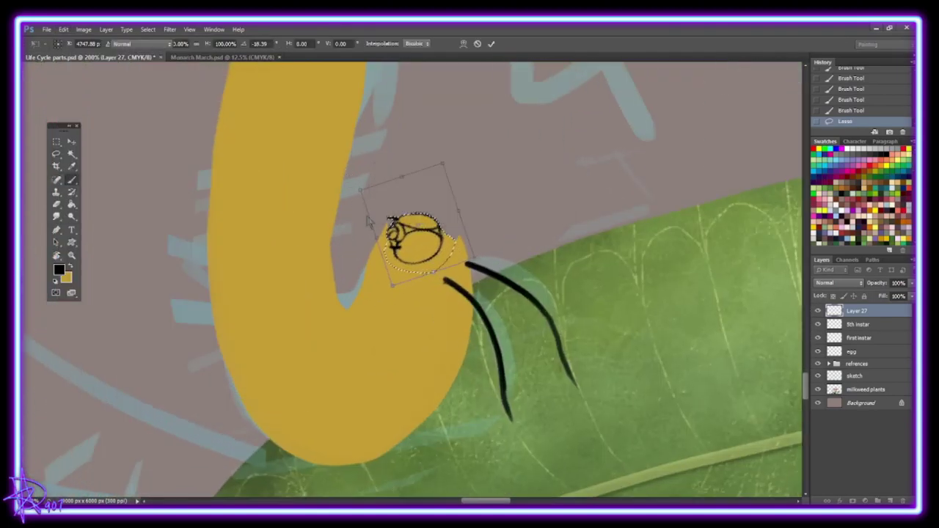
Step: Erase the stray yellow peaks and bits beside the eye
key("ctrl+plus")
key("x")
key("e")
mouse_move(477, 228)
left_mouse_down()
mouse_move(490, 257)
mouse_move(488, 239)
left_mouse_up()
left_click_drag(442, 205, 447, 213)
Step: Touch up the head with brush strokes and add a short black line near it
key("b")
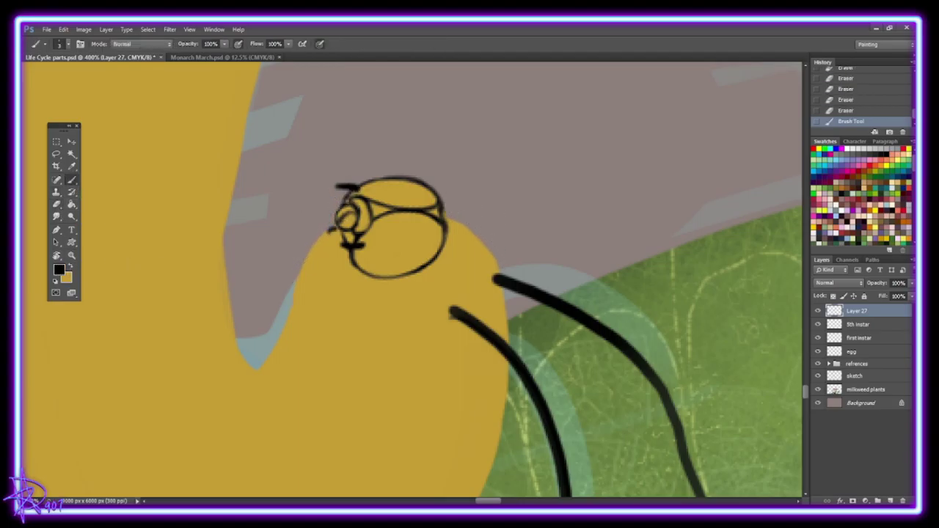
left_click_drag(327, 233, 380, 208)
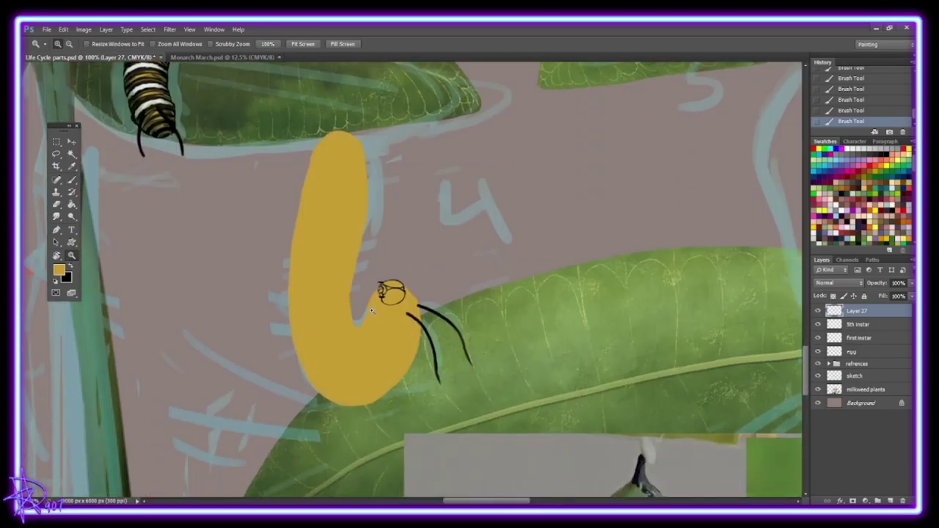
key("ctrl+minus")
key("x")
mouse_move(377, 286)
left_mouse_down()
mouse_move(395, 318)
mouse_move(375, 333)
left_mouse_up()
Step: Draw black teardrop legs and claws beneath the head, redrawing the first attempt after undoing it
left_click_drag(364, 300, 359, 343)
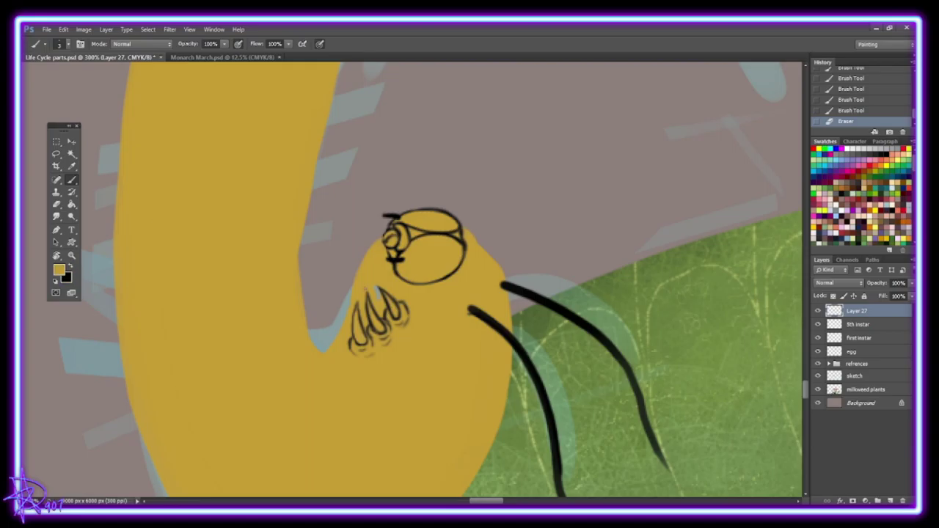
key("ctrl+alt+z")
key("ctrl+alt+z")
key("ctrl+alt+z")
left_click_drag(366, 292, 362, 314)
left_click_drag(342, 283, 347, 314)
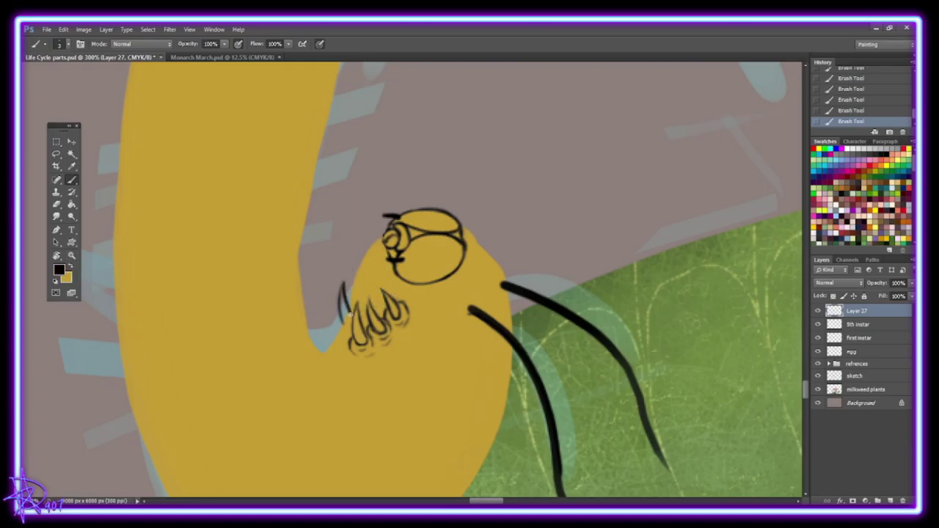
left_click_drag(355, 256, 354, 295)
left_click_drag(370, 240, 363, 274)
key("x")
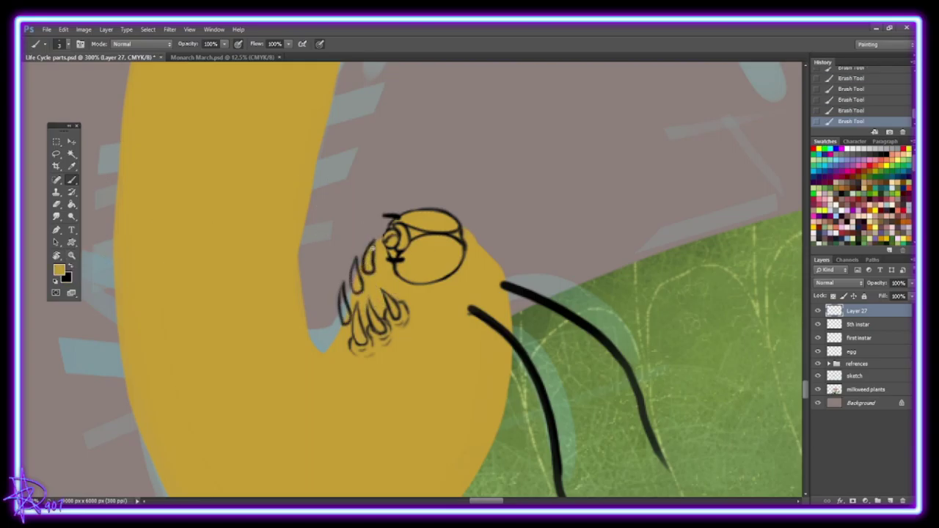
key("x")
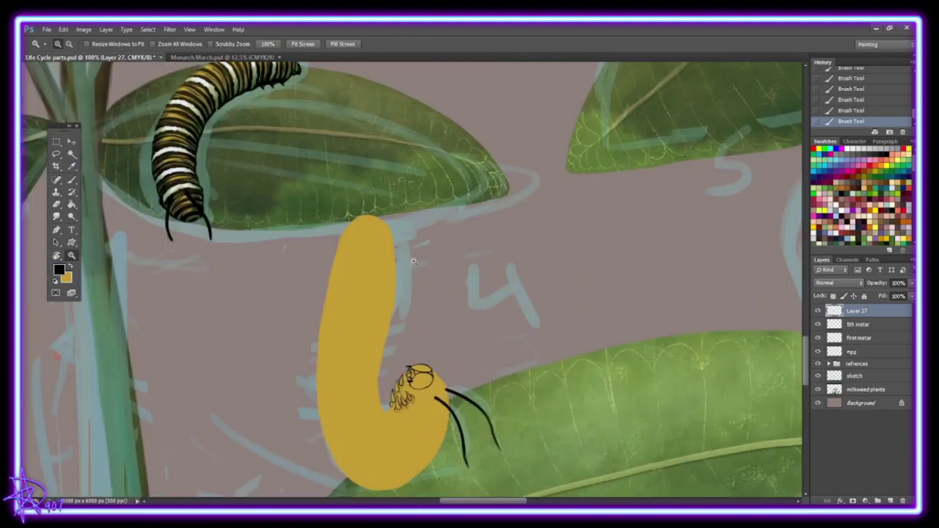
Step: Liquify the yellow body: narrow its top with Forward Warp, brush size 100, and smooth the outline
left_click(214, 29)
key("Escape")
key("ctrl+shift+x")
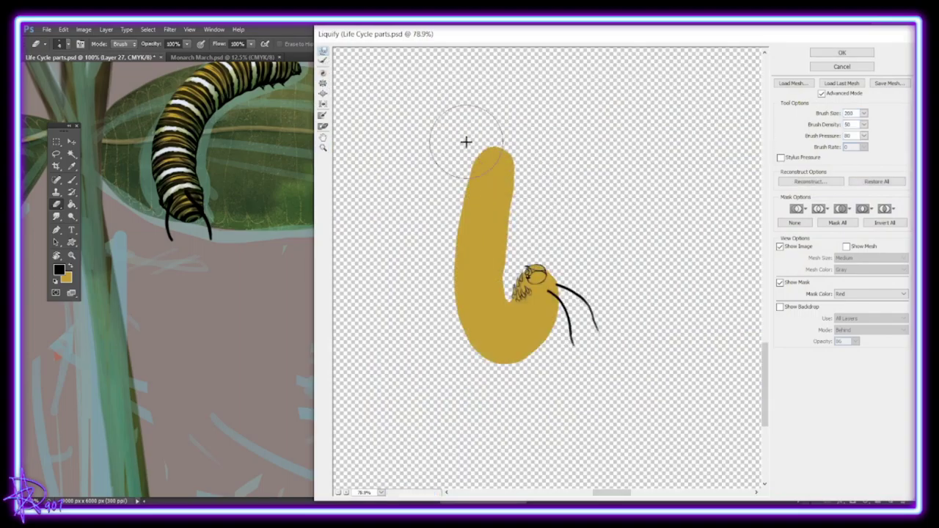
left_click_drag(526, 187, 511, 147)
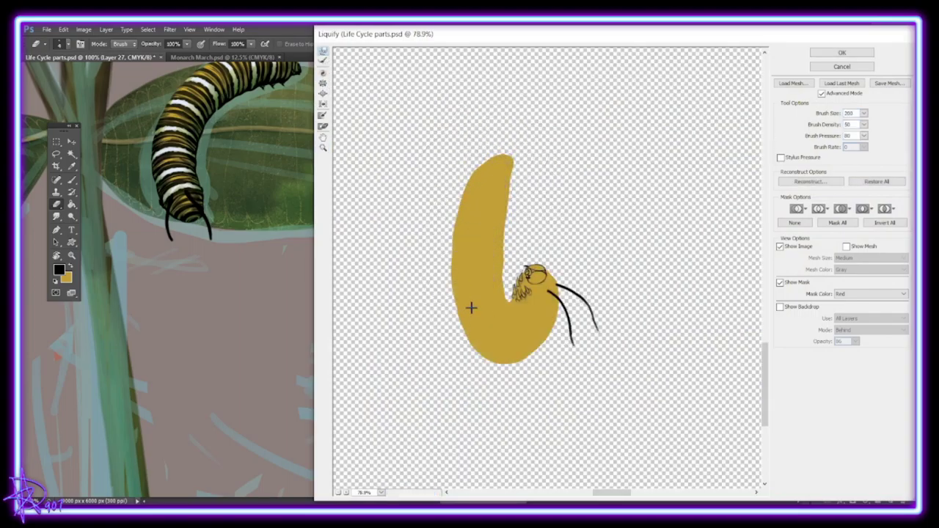
left_click_drag(825, 113, 792, 113)
mouse_move(453, 237)
left_mouse_down()
mouse_move(478, 350)
mouse_move(545, 329)
mouse_move(499, 253)
mouse_move(512, 177)
left_mouse_up()
left_click(841, 53)
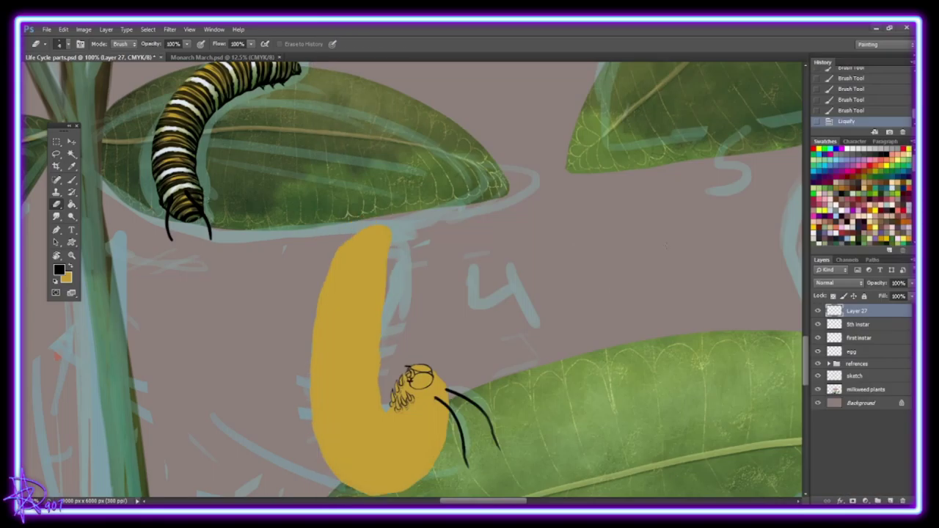
Step: Curve the yellow body with Puppet Warp, pinning it and swinging the head left
key("ctrl+alt+p")
left_click(341, 320)
left_click(355, 417)
mouse_move(418, 360)
left_mouse_down()
mouse_move(396, 361)
mouse_move(421, 367)
left_mouse_up()
left_click(375, 213)
left_click(387, 442)
key("b")
key("Return")
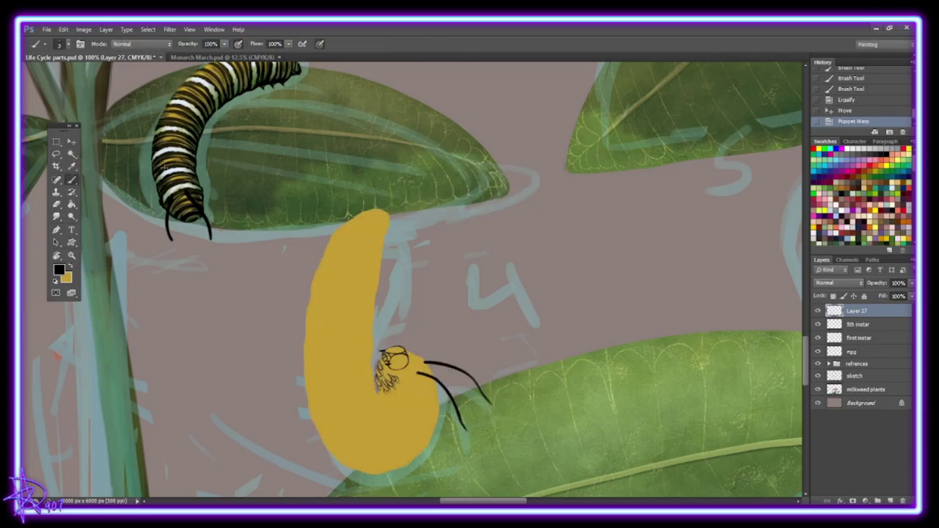
Step: Draw two black antennae at the top of the body with a thin brush
left_click(60, 43)
scroll(411, 279, "up", 2)
mouse_move(348, 297)
left_mouse_down()
mouse_move(300, 319)
mouse_move(292, 302)
left_mouse_up()
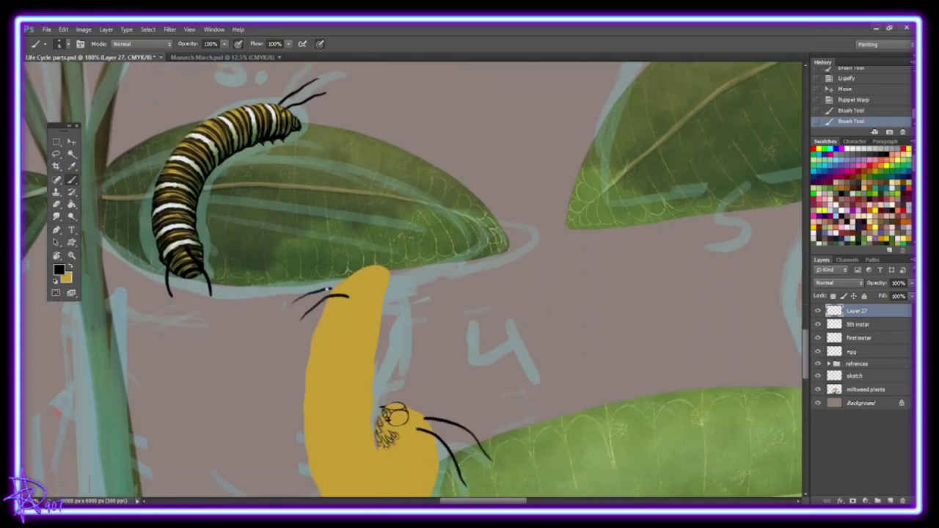
key("x")
Step: Sketch a small black leg beside the head with a finer brush
key("z")
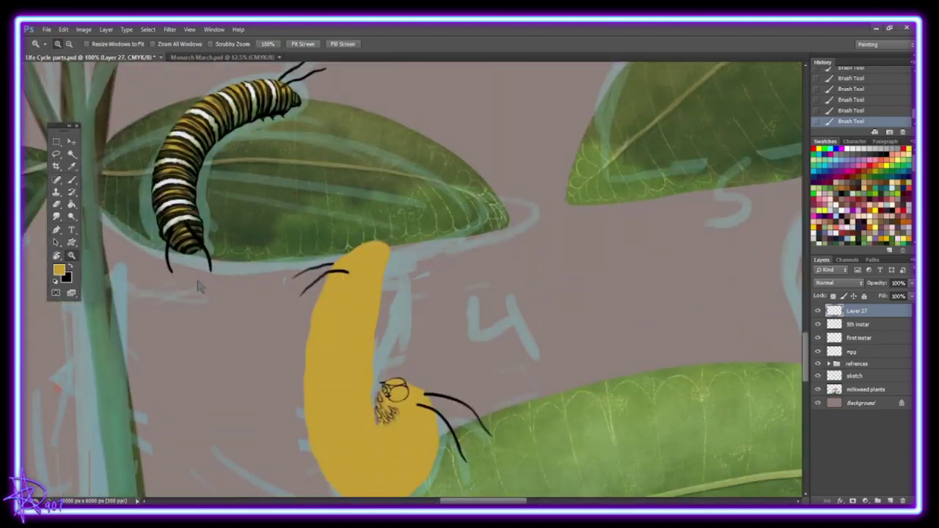
left_click(388, 454)
scroll(356, 352, "down", 2)
key("x")
left_click(60, 44)
left_click_drag(333, 359, 350, 390)
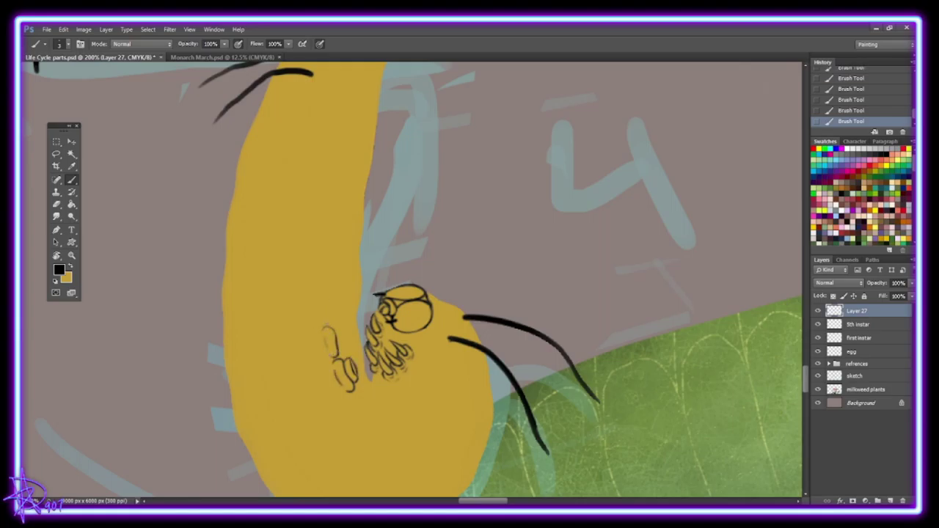
Step: Repaint the top leg outline, covering part in gold and redrawing its right edge in black
key("x")
mouse_move(319, 288)
left_mouse_down()
mouse_move(319, 313)
mouse_move(331, 315)
left_mouse_up()
key("x")
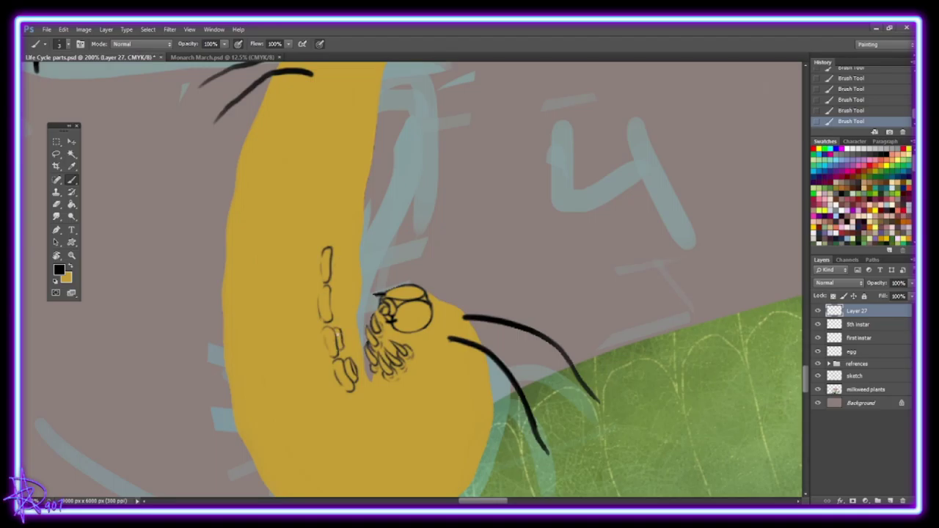
left_click_drag(334, 253, 335, 275)
left_click(71, 267)
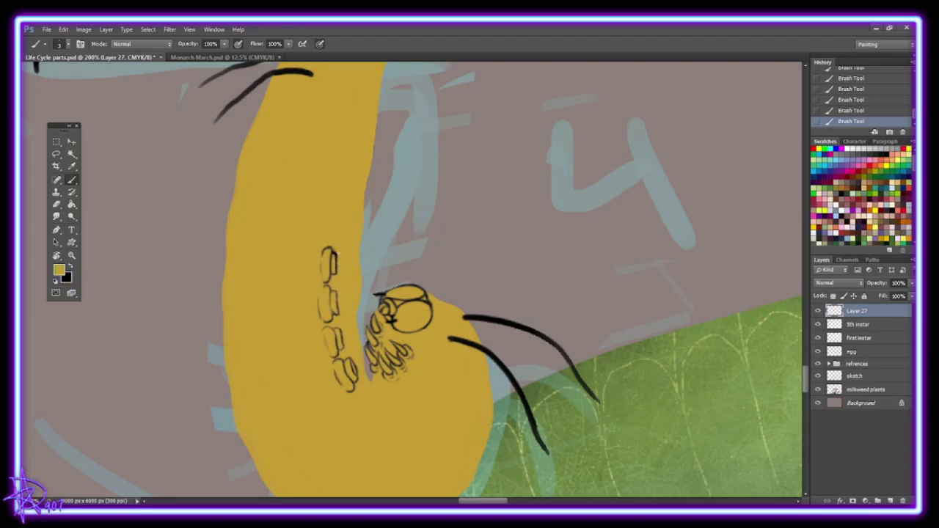
key("x")
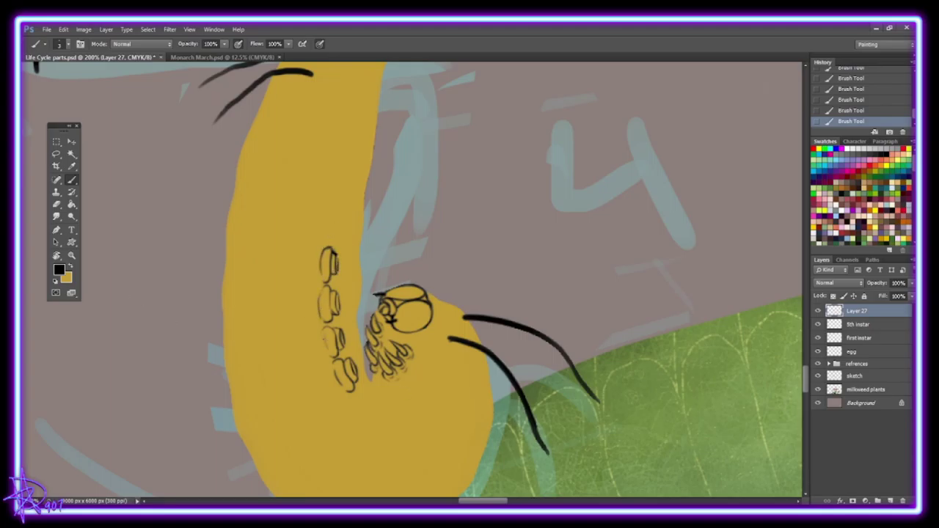
key("x")
Step: Add dark marks on the front legs, redraw the head outline and tidy the gold body edge
scroll(359, 322, "up", 2)
key("x")
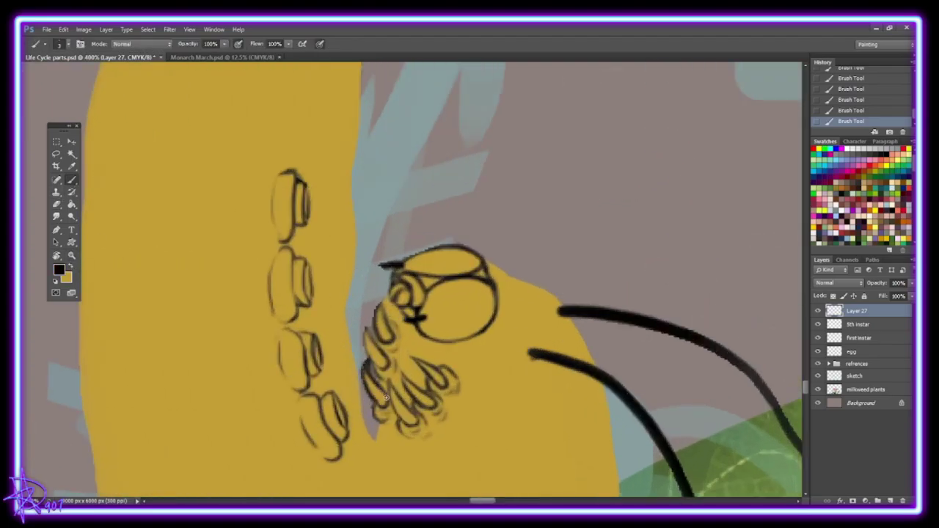
left_click_drag(379, 305, 389, 297)
mouse_move(405, 263)
left_mouse_down()
mouse_move(469, 248)
mouse_move(449, 270)
mouse_move(419, 275)
left_mouse_up()
key("x")
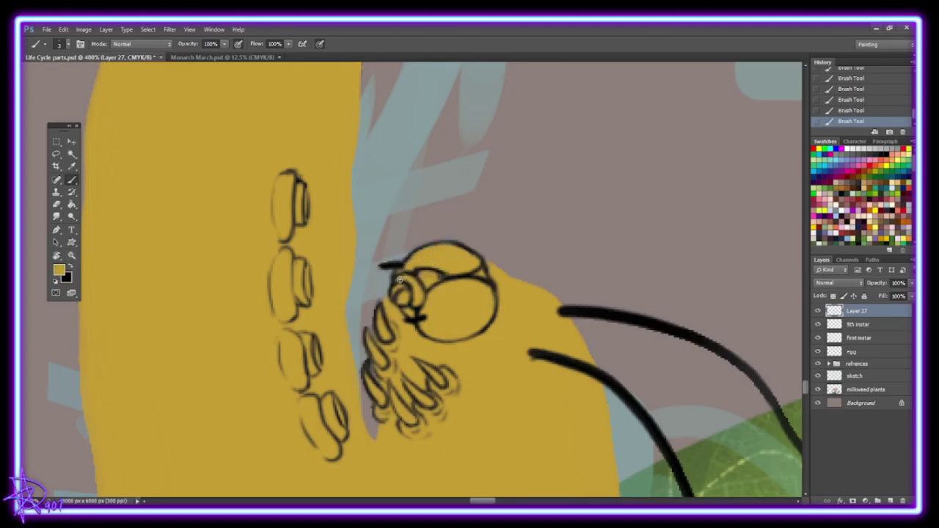
key("e")
left_click_drag(366, 357, 369, 379)
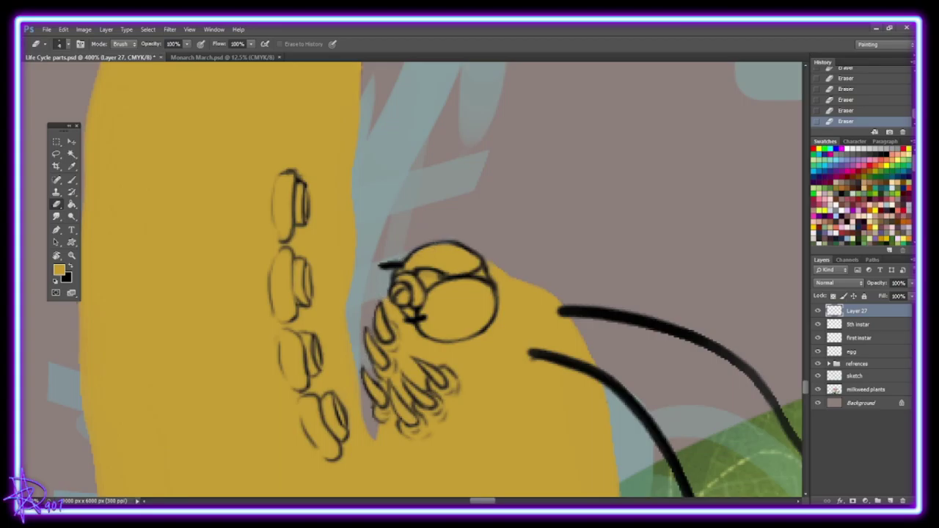
key("b")
left_click_drag(481, 257, 540, 286)
left_click(74, 266)
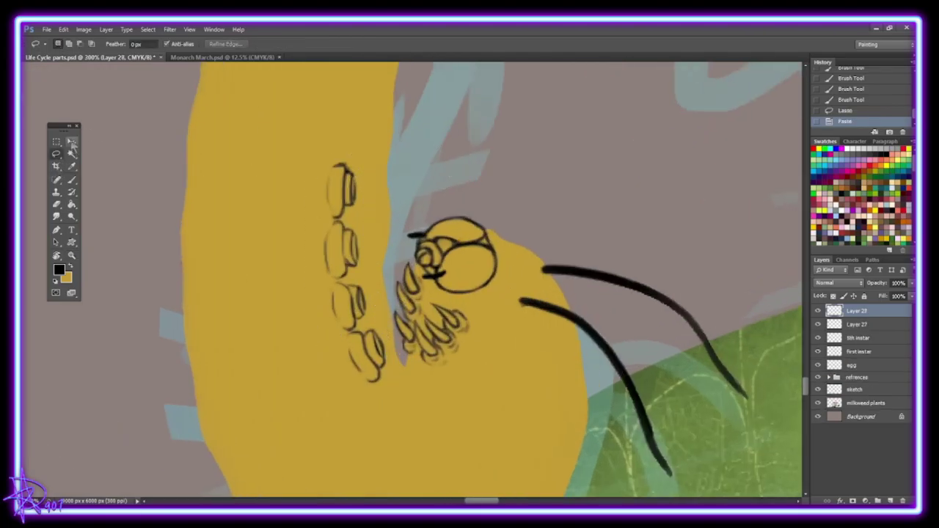
Step: Position the copied legs beneath the originals, erase overlaps and merge the two leg layers
key("ctrl+bracketleft")
mouse_move(367, 264)
left_mouse_down()
mouse_move(396, 271)
mouse_move(419, 209)
mouse_move(396, 209)
left_mouse_up()
key("ctrl+t")
key("Return")
key("e")
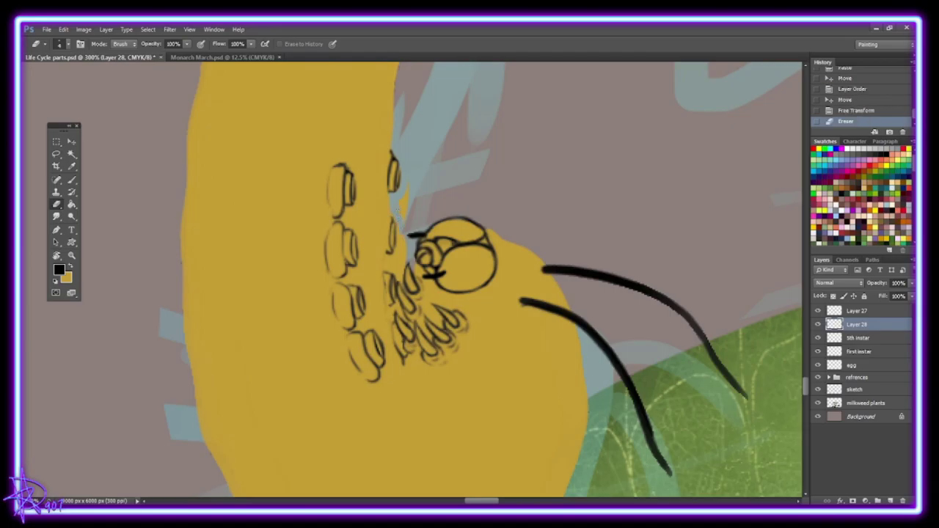
left_click_drag(396, 253, 408, 318)
key("alt+bracketright")
key("ctrl+e")
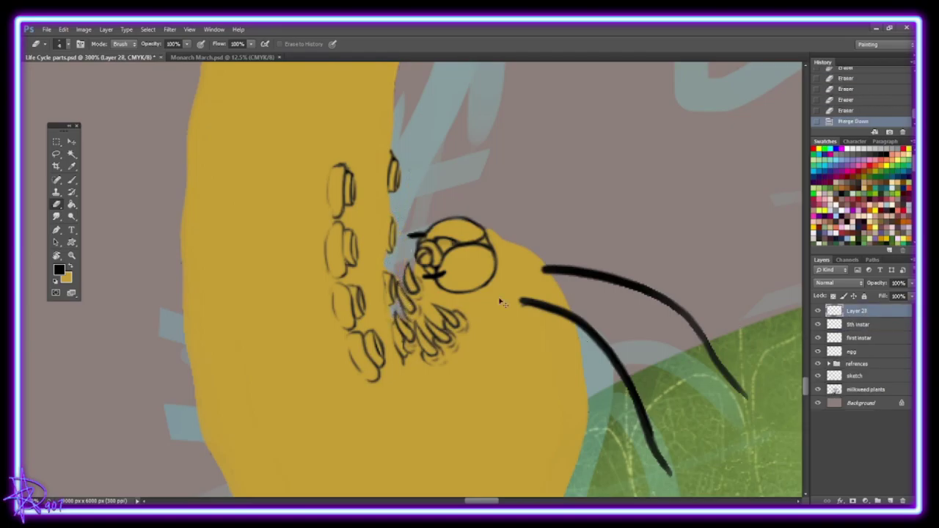
key("b")
key("x")
mouse_move(389, 192)
left_mouse_down()
mouse_move(381, 189)
mouse_move(382, 253)
left_mouse_up()
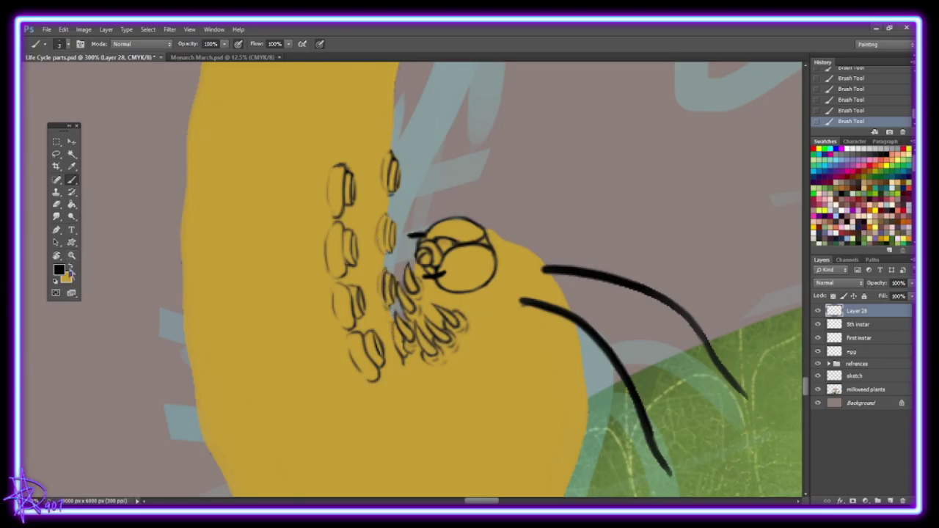
Step: Lasso-select the lower legs and reshape them with Free Transform
left_click(59, 156)
key("ctrl+t")
mouse_move(440, 302)
left_mouse_down()
mouse_move(462, 367)
mouse_move(447, 362)
left_mouse_up()
key("Return")
key("ctrl+d")
key("b")
key("x")
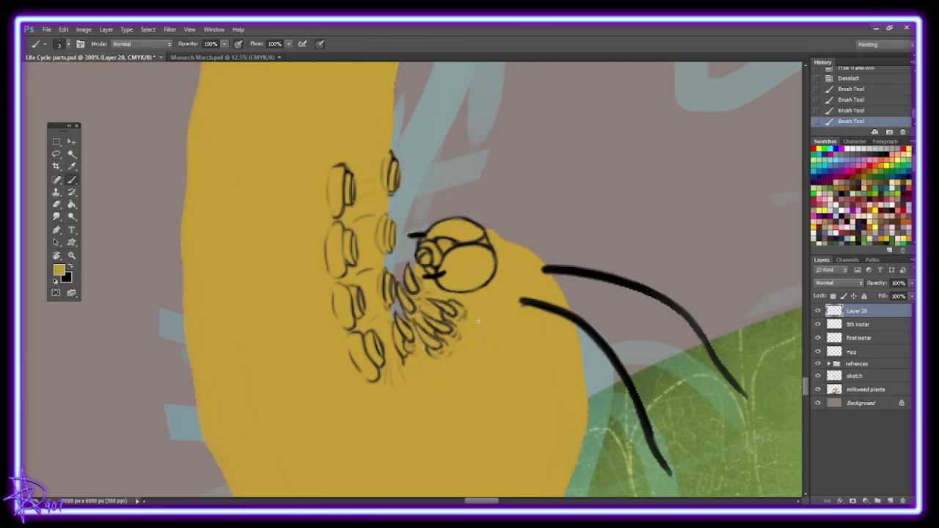
key("x")
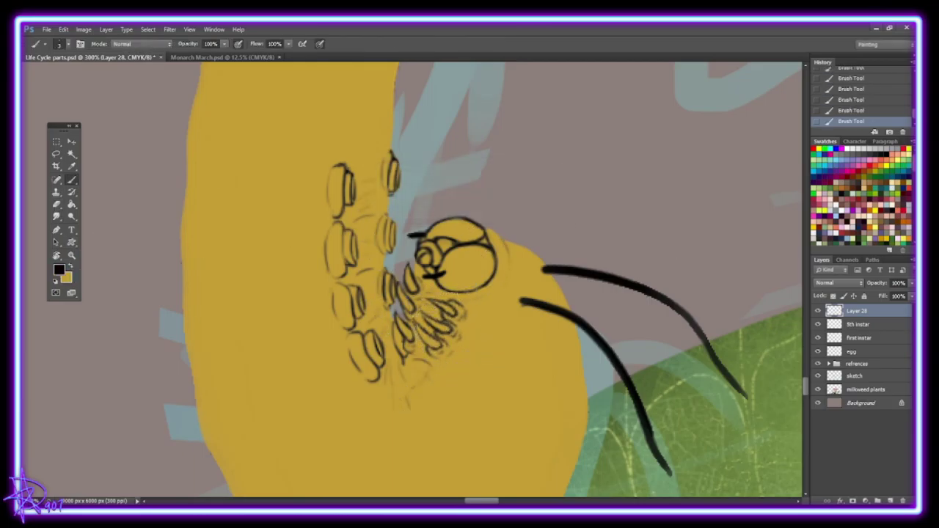
Step: Zoom in on the head and redraw the antennae with a finer brush
scroll(356, 286, "up", 3)
scroll(358, 177, "up", 3)
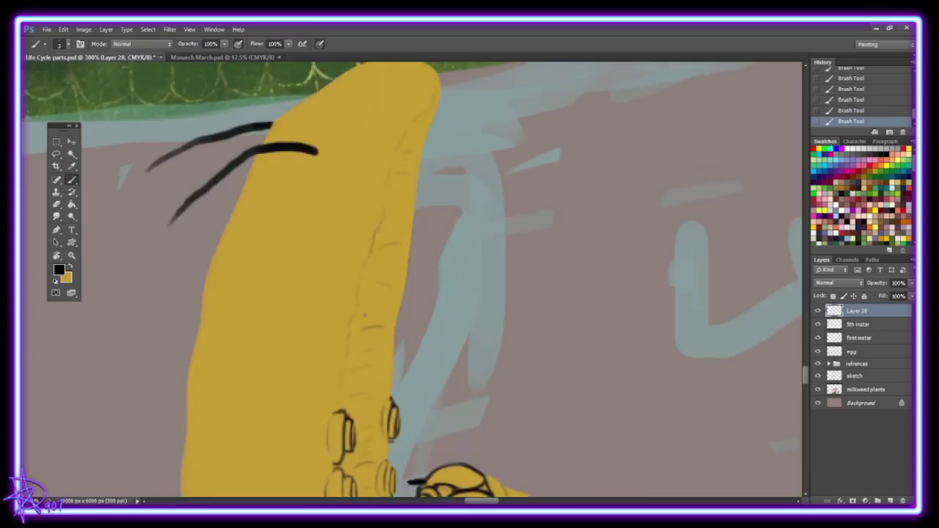
key("z")
left_click(451, 468, "alt")
left_click(470, 360)
key("b")
left_click(62, 44)
left_click(62, 44)
left_click_drag(431, 359, 476, 374)
left_click_drag(427, 387, 452, 364)
Step: Retrace and extend the antenna strokes, erasing a stray mark near the upper antenna
scroll(452, 364, "down", 3)
left_click_drag(487, 268, 587, 351)
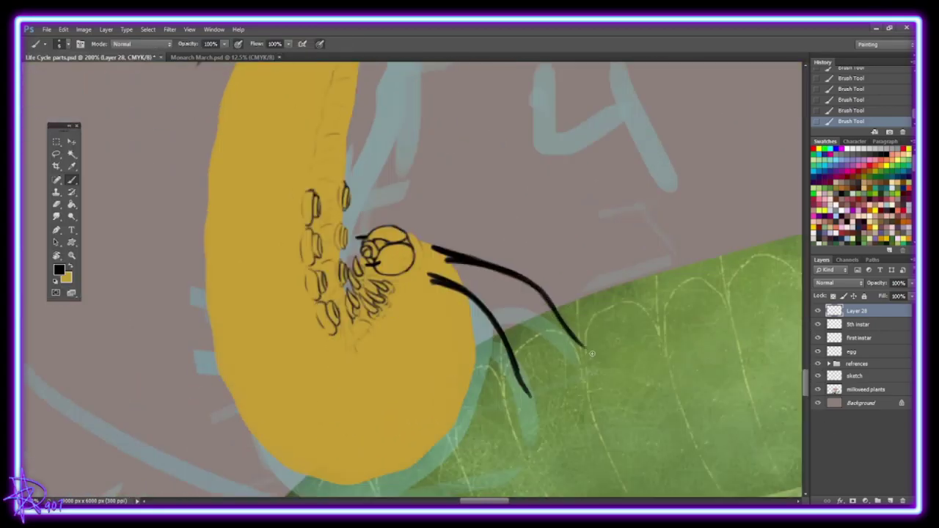
left_click_drag(490, 326, 535, 404)
key("x")
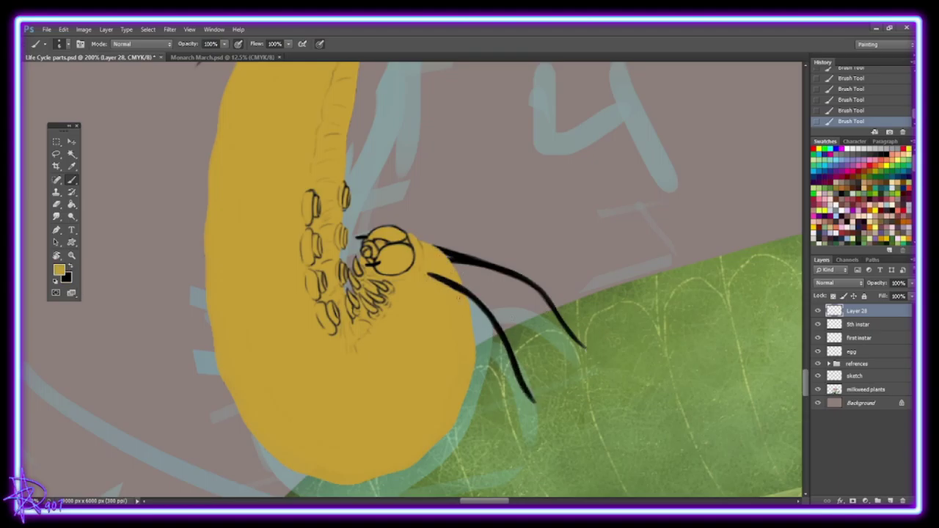
key("e")
left_click_drag(451, 258, 472, 271)
Step: Lasso the caterpillar's lower body and head and move them up
key("ctrl+minus")
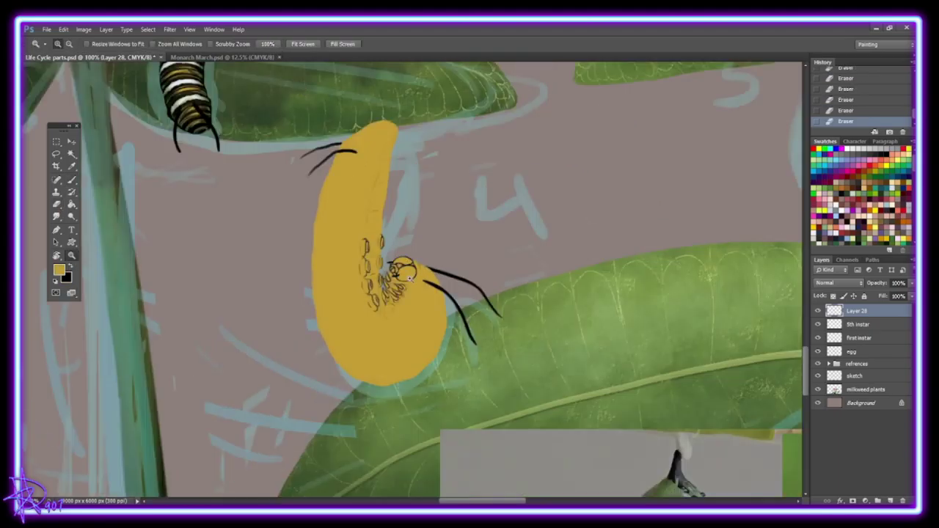
key("l")
mouse_move(355, 200)
left_mouse_down()
mouse_move(485, 404)
mouse_move(491, 378)
left_mouse_up()
key("v")
key("ctrl+d")
Step: Stroke the antenna tip in black, then add a new empty layer for the stripes
key("e")
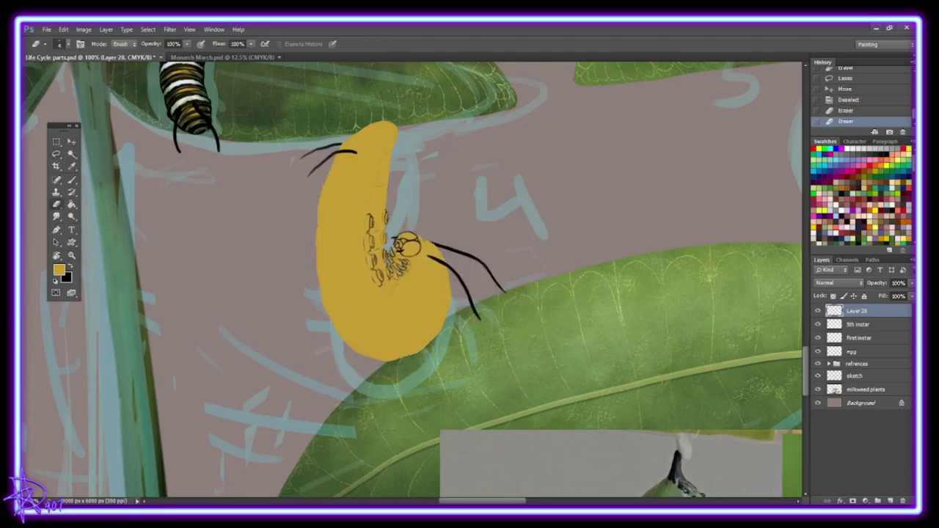
key("ctrl+plus")
key("b")
key("x")
mouse_move(297, 157)
left_mouse_down()
mouse_move(278, 168)
mouse_move(311, 154)
left_mouse_up()
key("e")
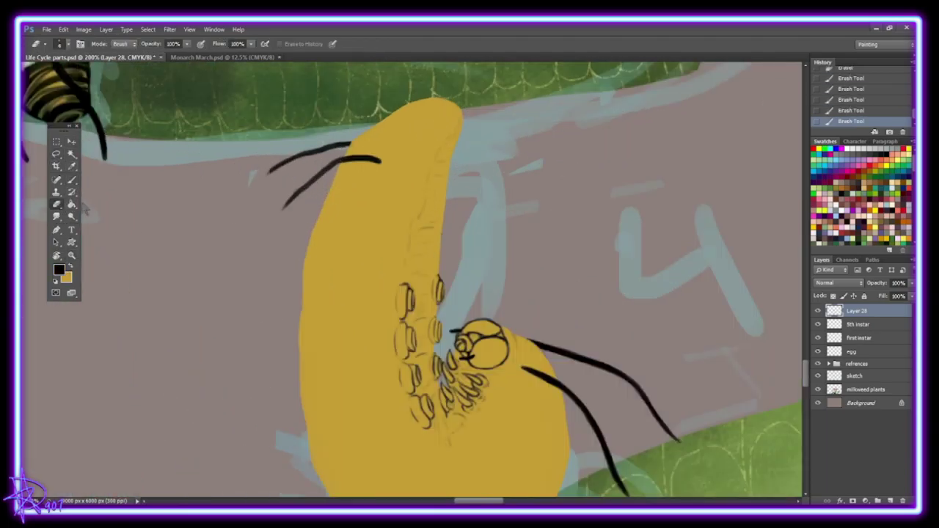
key("z")
key("ctrl+minus")
key("ctrl+shift+alt+n")
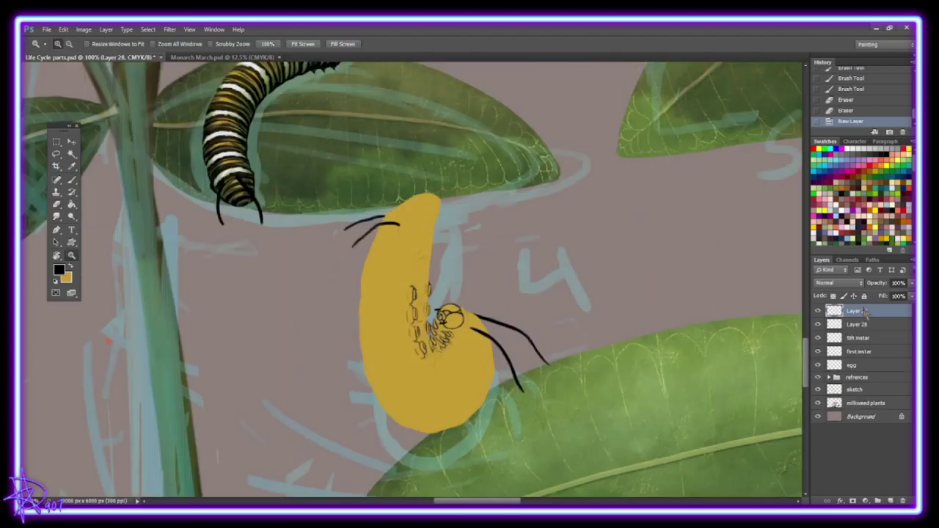
Step: Clip the new layer to the caterpillar body and paint white bands across the lower curve
key("ctrl+alt+g")
key("b")
scroll(809, 362, "up", 1)
scroll(808, 362, "down", 1)
mouse_move(454, 353)
left_mouse_down()
mouse_move(488, 345)
mouse_move(493, 380)
left_mouse_up()
left_click_drag(433, 370, 440, 433)
left_click_drag(419, 367, 385, 420)
Step: Paint five white bands up the upper body, then widen the middle and lower-left bands
left_click_drag(366, 355, 407, 339)
left_click_drag(361, 320, 407, 309)
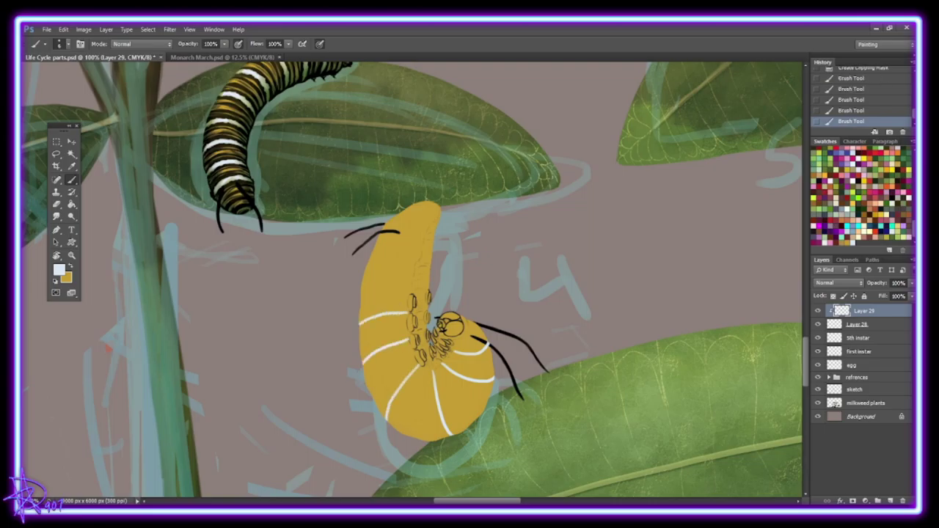
left_click_drag(362, 283, 409, 275)
left_click_drag(372, 251, 415, 248)
left_click_drag(388, 221, 425, 230)
left_click(67, 44)
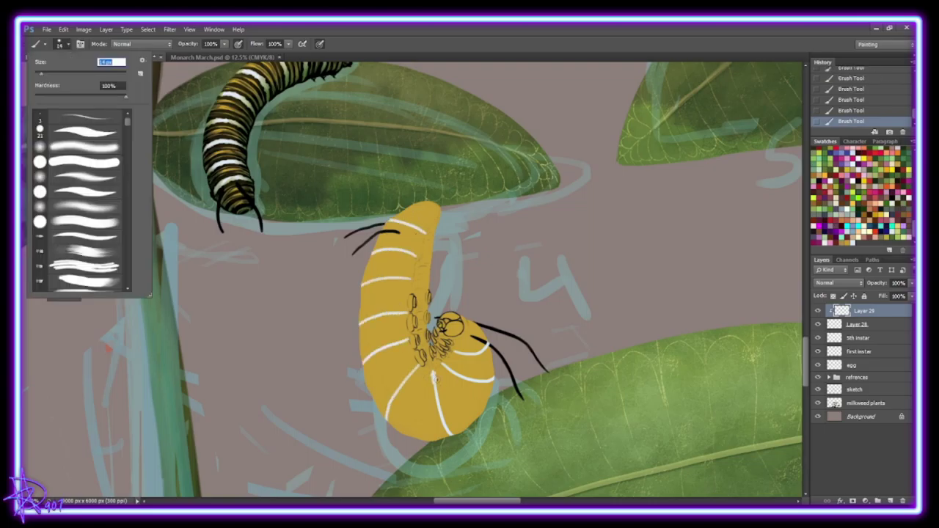
left_click_drag(433, 387, 441, 415)
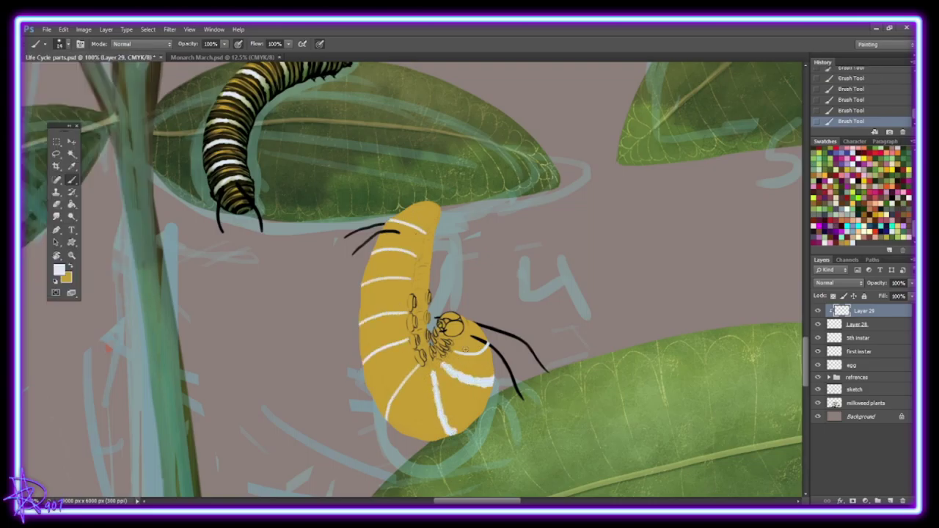
left_click_drag(387, 418, 411, 375)
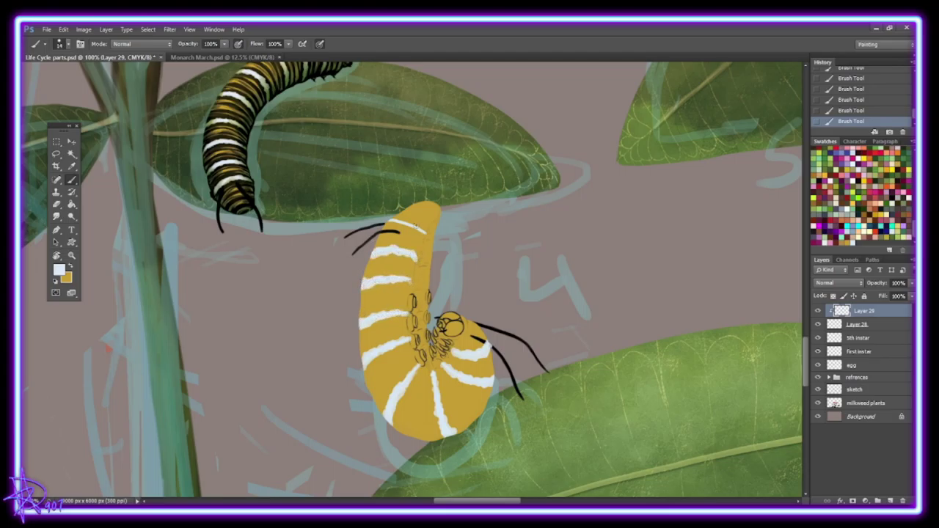
Step: Paint a black band along the inner curve on a clipped layer, faded to 75% opacity
left_click(58, 269)
left_click(337, 300)
left_click(541, 184)
left_click(877, 500)
left_click_drag(433, 360, 438, 202)
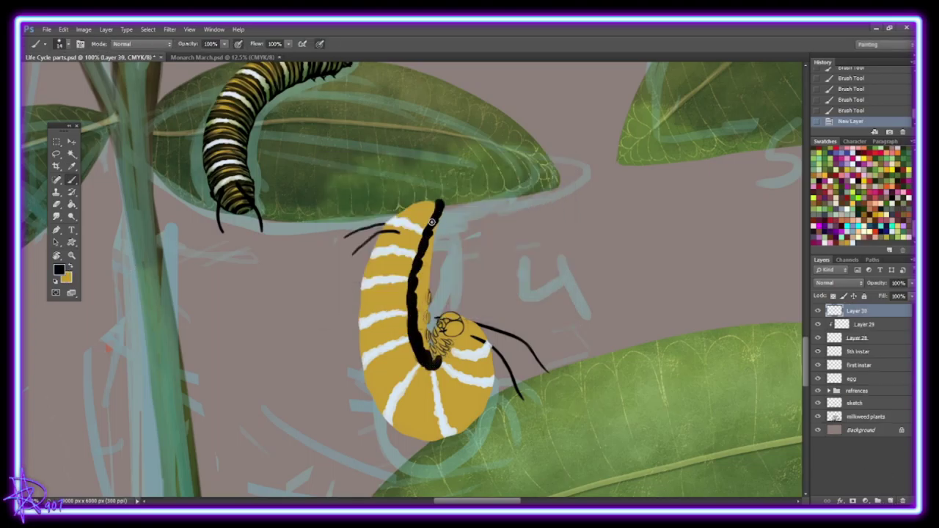
key("ctrl+alt+g")
mouse_move(444, 359)
left_mouse_down()
mouse_move(426, 323)
mouse_move(434, 217)
left_mouse_up()
mouse_move(412, 257)
left_mouse_down()
mouse_move(408, 283)
mouse_move(434, 369)
left_mouse_up()
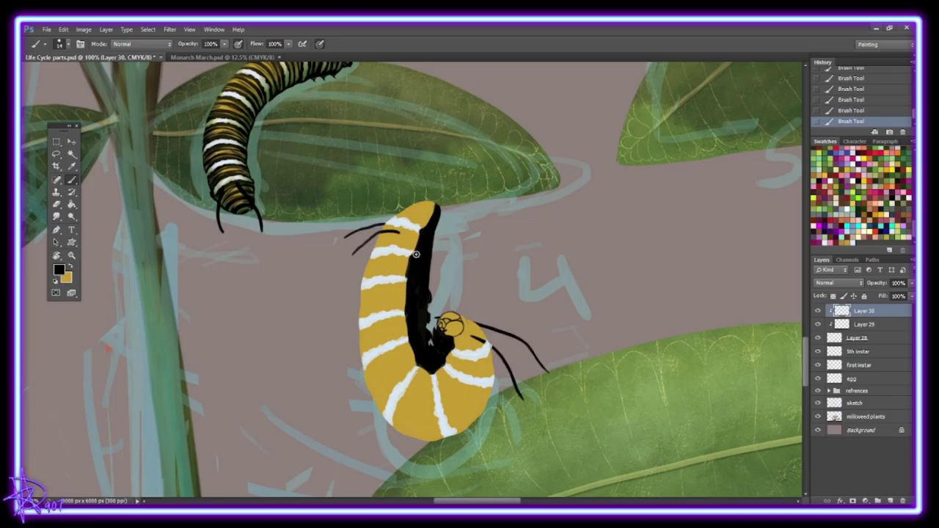
mouse_move(416, 254)
left_mouse_down()
mouse_move(408, 330)
mouse_move(432, 374)
left_mouse_up()
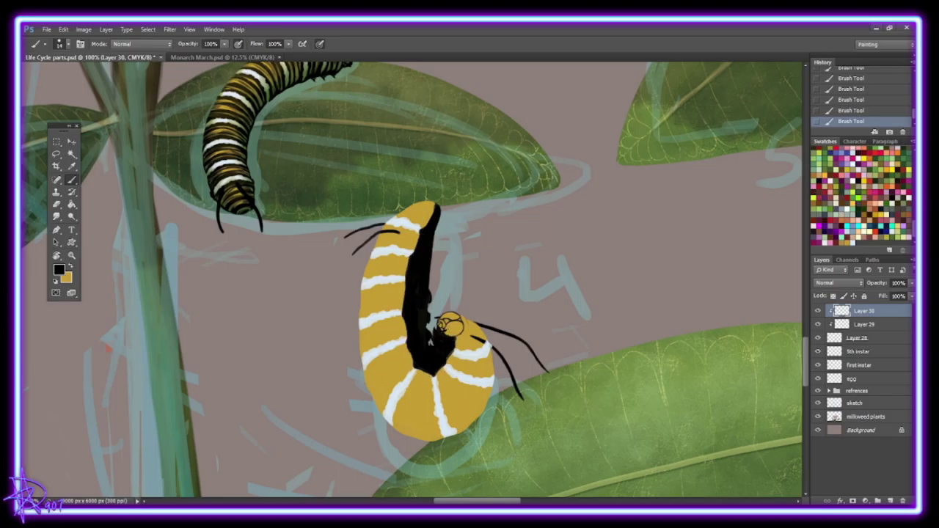
left_click_drag(911, 283, 894, 299)
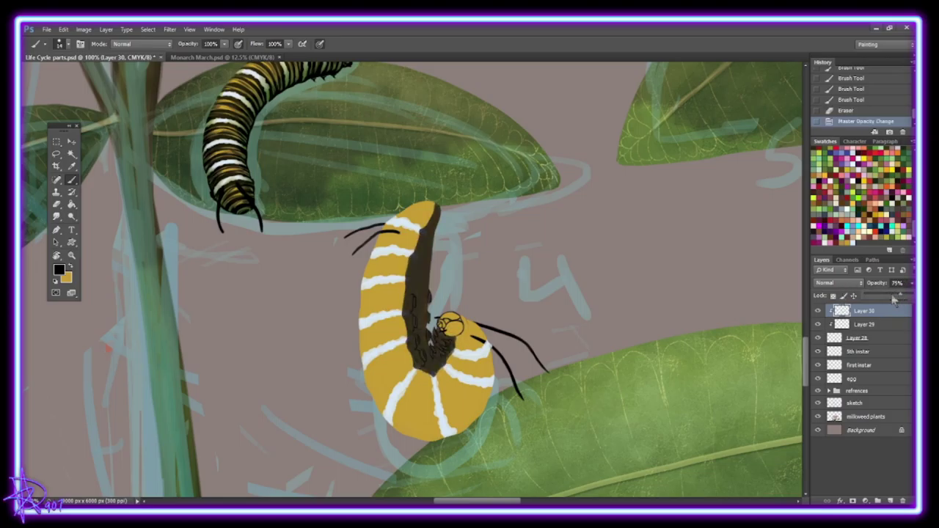
Step: On a new clipped layer below the stripes, paint dark strokes radiating across the lower body
key("ctrl+alt+shift+n")
mouse_move(424, 367)
left_mouse_down()
mouse_move(400, 433)
mouse_move(439, 444)
left_mouse_up()
mouse_move(424, 366)
left_mouse_down()
mouse_move(396, 429)
mouse_move(413, 439)
left_mouse_up()
left_click_drag(426, 372, 434, 441)
key("ctrl+bracketleft")
left_click_drag(431, 371, 444, 441)
mouse_move(419, 368)
left_mouse_down()
mouse_move(392, 427)
mouse_move(461, 433)
mouse_move(491, 385)
left_mouse_up()
mouse_move(447, 358)
left_mouse_down()
mouse_move(487, 346)
mouse_move(469, 423)
mouse_move(484, 404)
left_mouse_up()
Step: Set a smaller brush size and paint black stripes under the upper-body white bands
left_click(68, 44)
left_click(67, 44)
left_click(67, 44)
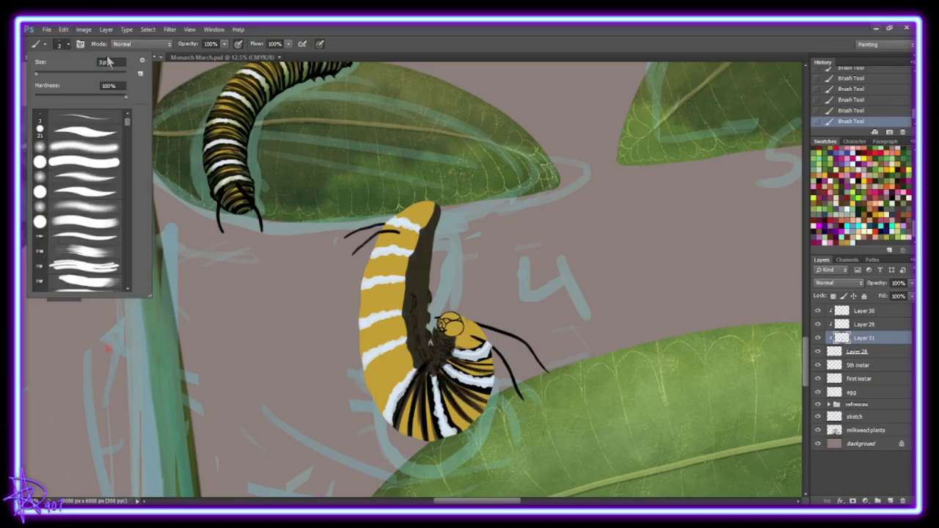
key("Return")
mouse_move(363, 363)
left_mouse_down()
mouse_move(401, 351)
mouse_move(405, 335)
left_mouse_up()
left_click_drag(360, 327, 407, 315)
mouse_move(359, 292)
left_mouse_down()
mouse_move(407, 280)
mouse_move(409, 248)
left_mouse_up()
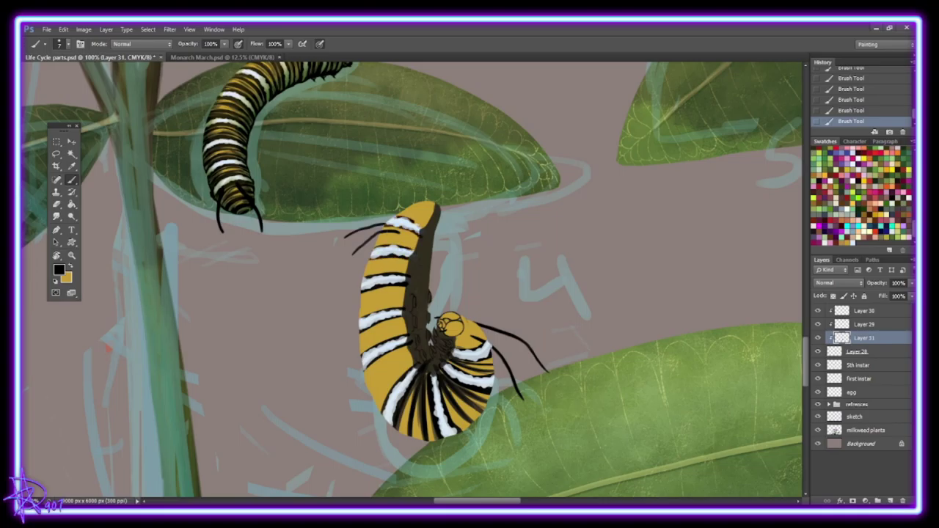
Step: Paint black radial stripes on the lower body and near the head, then add a new layer
left_click_drag(413, 381, 402, 434)
mouse_move(420, 396)
left_mouse_down()
mouse_move(422, 440)
mouse_move(434, 440)
left_mouse_up()
left_click_drag(444, 390, 468, 428)
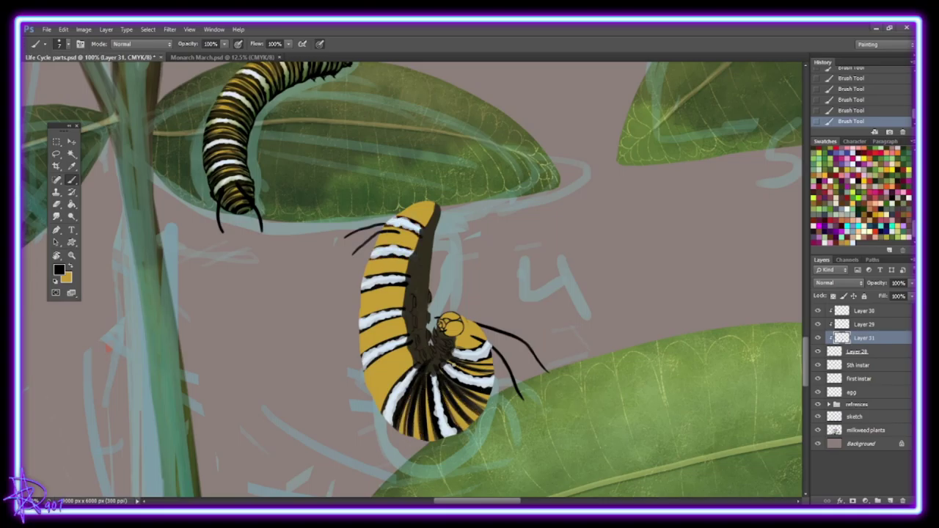
left_click_drag(453, 371, 493, 360)
left_click_drag(453, 348, 484, 334)
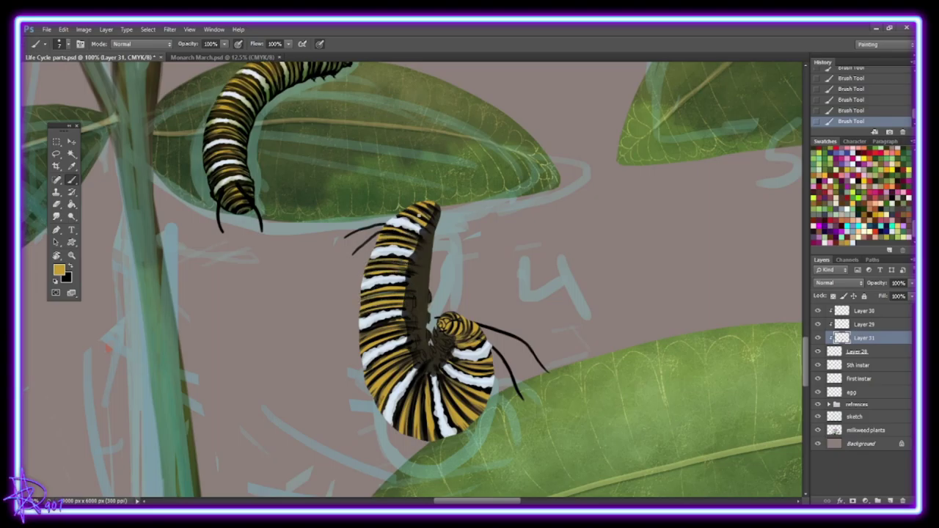
key("ctrl+shift+alt+n")
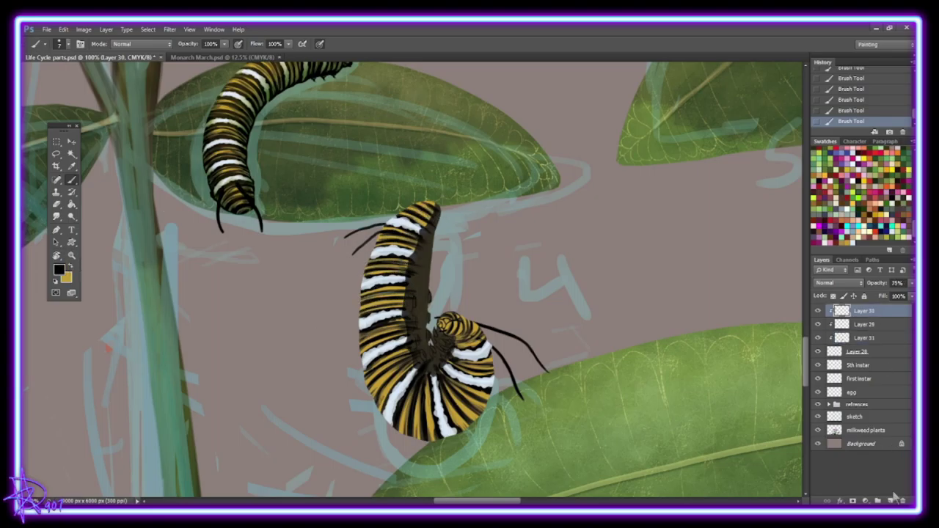
Step: Darken the black stripes on the caterpillar's left side and beside the lowest white stripe
left_click(438, 400, "ctrl")
left_click_drag(348, 429, 353, 365)
left_click_drag(307, 316, 287, 340)
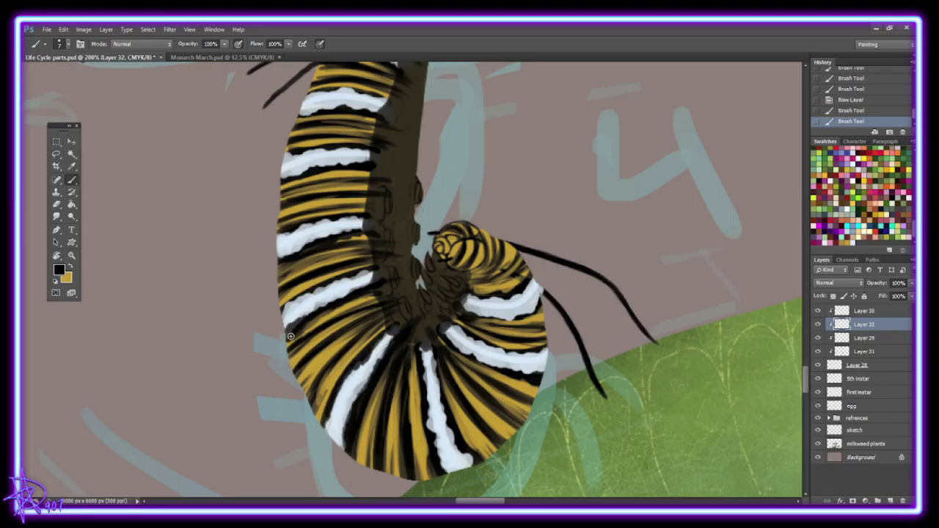
left_click_drag(371, 286, 295, 327)
left_click_drag(326, 283, 280, 309)
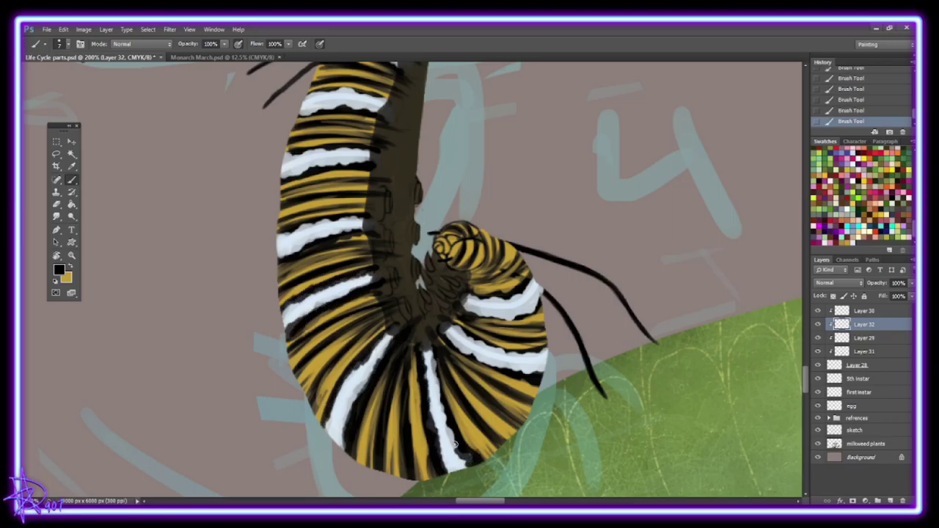
left_click_drag(455, 445, 433, 350)
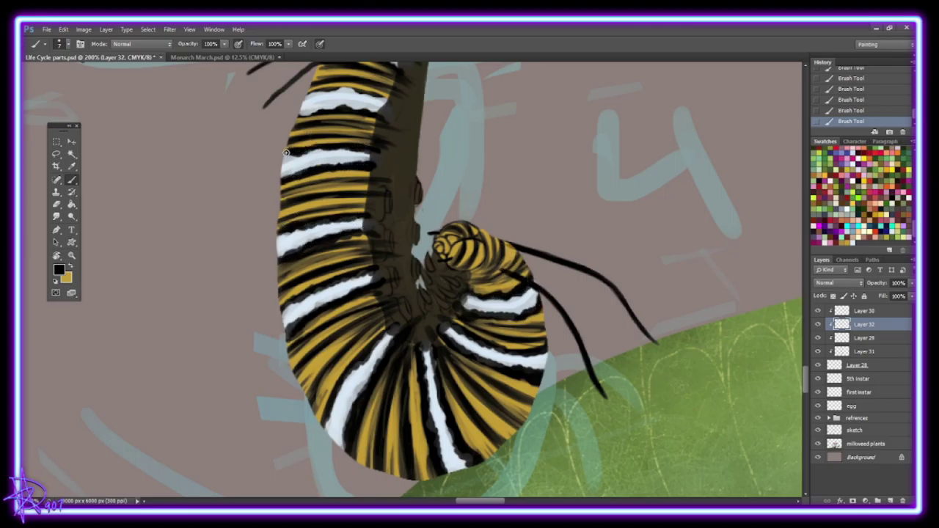
scroll(729, 327, "up", 5)
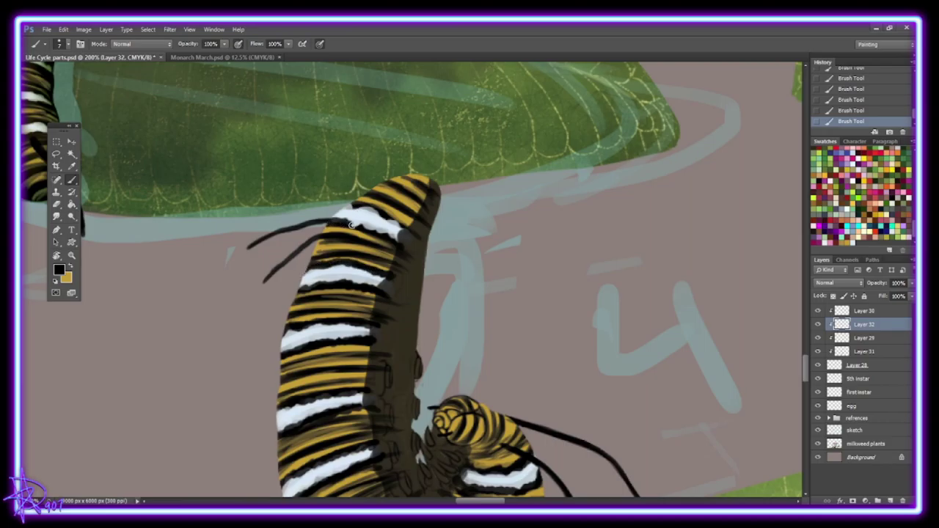
Step: On a new layer, paint golden-yellow prolegs along the inner trunk at close zoom
key("z")
left_click(400, 271, "alt")
left_click(447, 410)
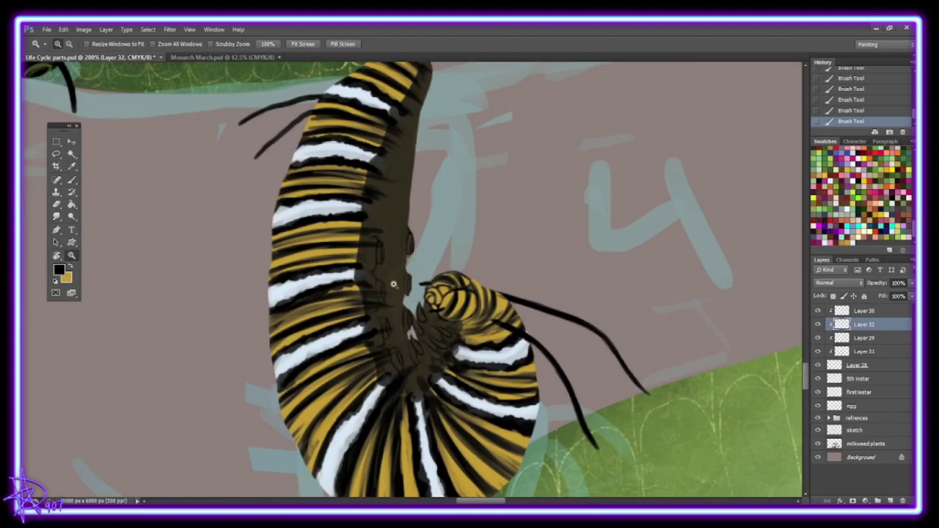
key("x")
key("ctrl+shift+alt+n")
left_click_drag(382, 248, 411, 248)
key("b")
left_click_drag(359, 228, 374, 272)
left_click_drag(352, 322, 370, 374)
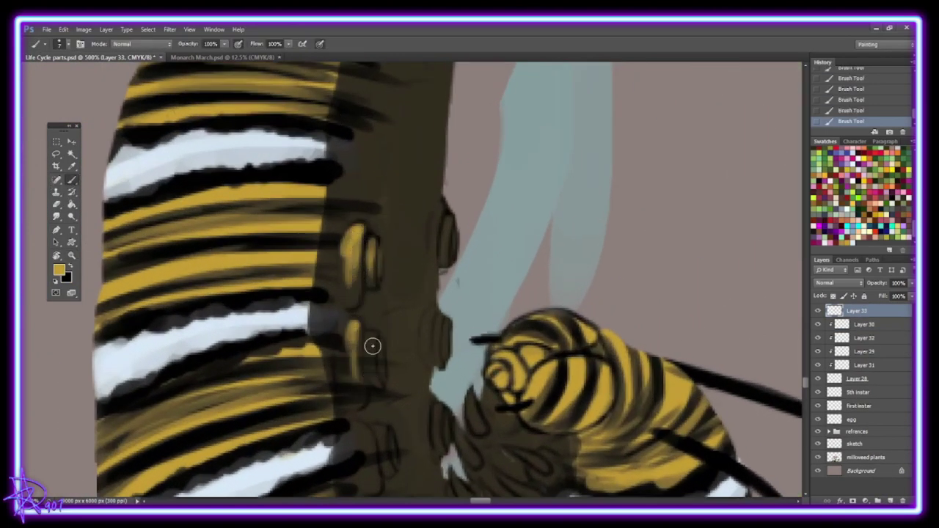
mouse_move(440, 344)
left_mouse_down()
mouse_move(434, 319)
mouse_move(439, 356)
left_mouse_up()
left_click_drag(444, 220, 449, 257)
scroll(436, 269, "down", 5)
Step: Add more yellow and dark proleg strokes on the lower body and right side
left_click_drag(374, 187, 385, 234)
left_click_drag(440, 169, 444, 212)
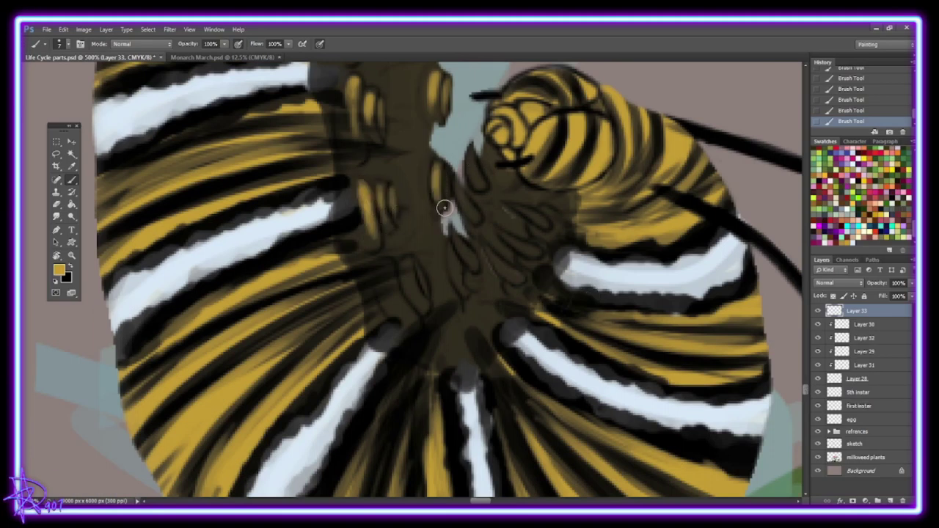
left_click_drag(407, 264, 413, 318)
left_click_drag(470, 147, 460, 256)
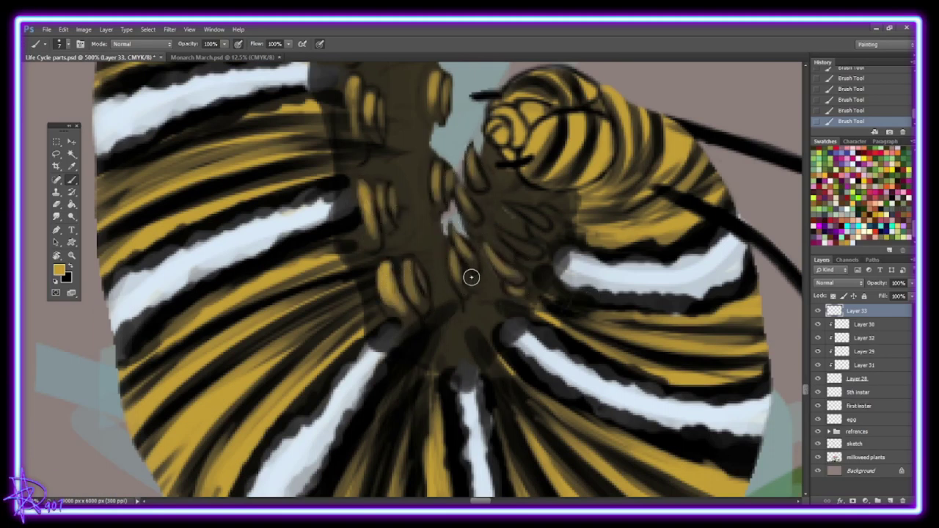
left_click_drag(476, 220, 495, 183)
left_click_drag(521, 213, 541, 260)
left_click_drag(461, 314, 451, 352)
left_click_drag(421, 305, 447, 342)
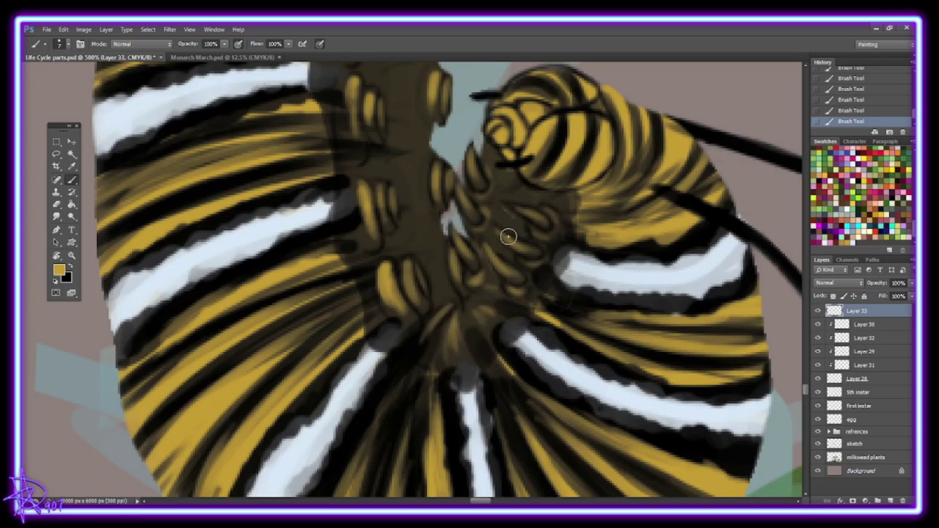
scroll(408, 249, "up", 5)
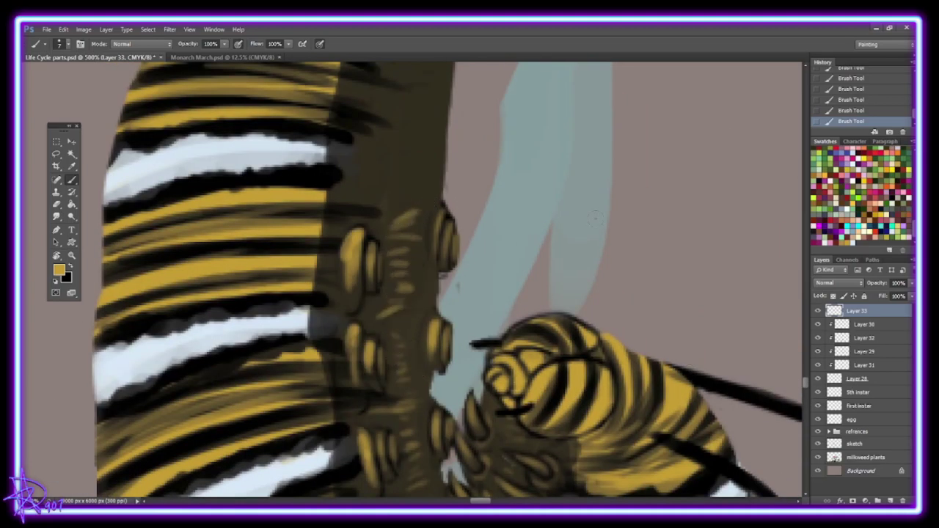
scroll(422, 284, "up", 4)
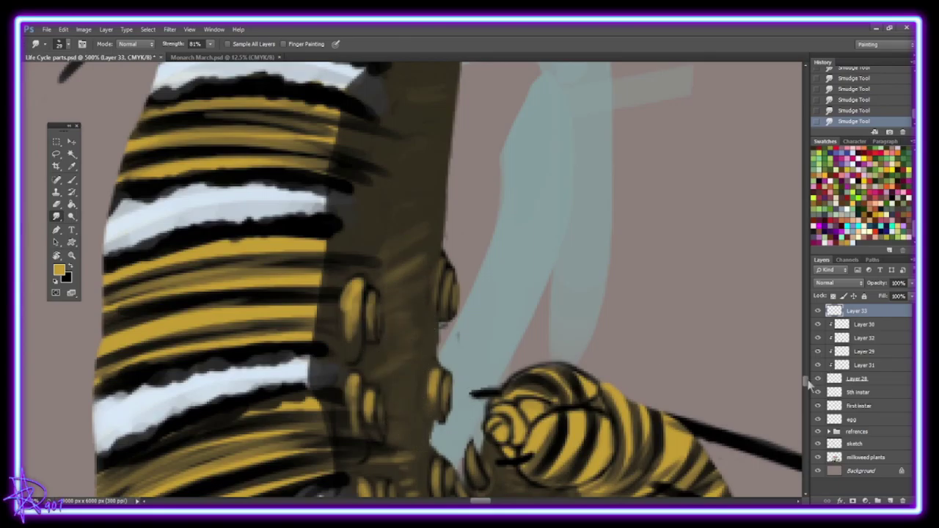
scroll(405, 401, "down", 3)
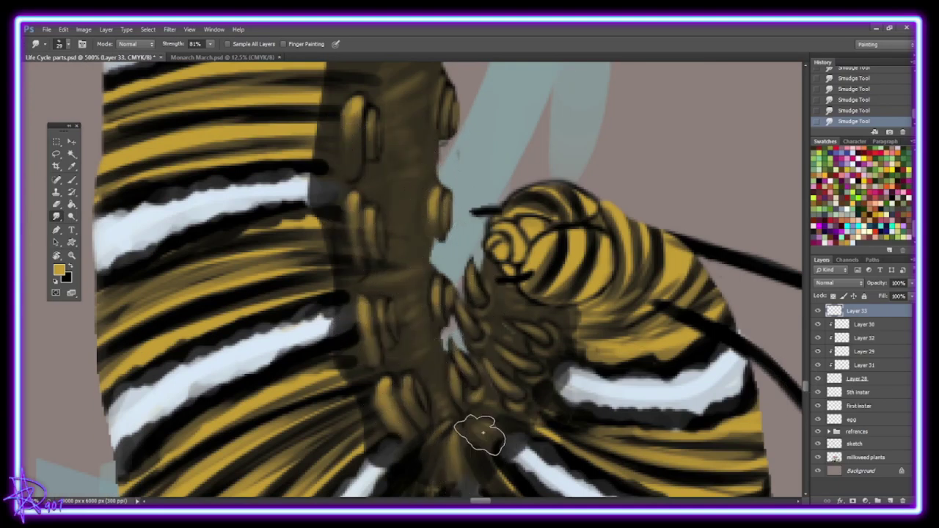
Step: Clip the proleg layer to the caterpillar and smudge the head to soften it
key("ctrl+alt+0")
key("ctrl+plus")
key("ctrl+alt+g")
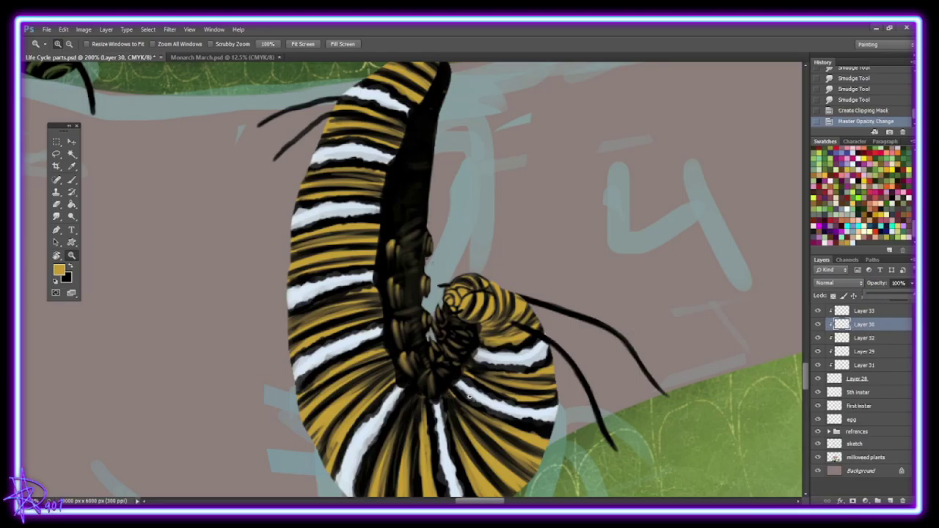
left_click(56, 217)
mouse_move(410, 392)
left_mouse_down()
mouse_move(432, 426)
mouse_move(490, 330)
left_mouse_up()
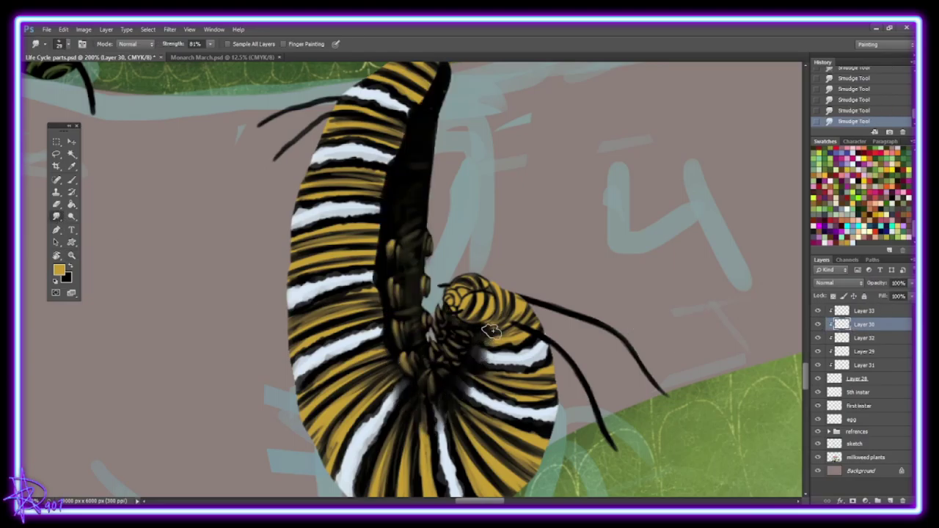
scroll(410, 158, "up", 3)
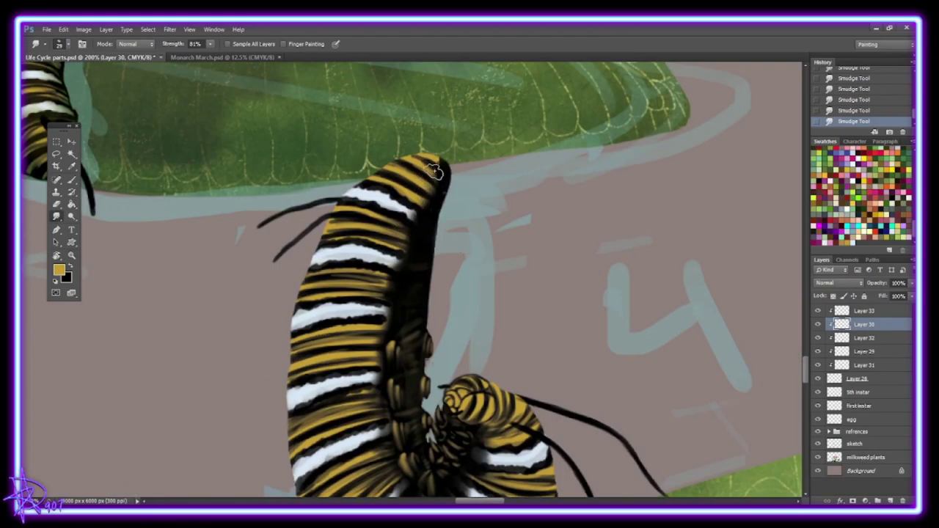
scroll(434, 171, "down", 3)
left_click(864, 310)
key("ctrl+plus")
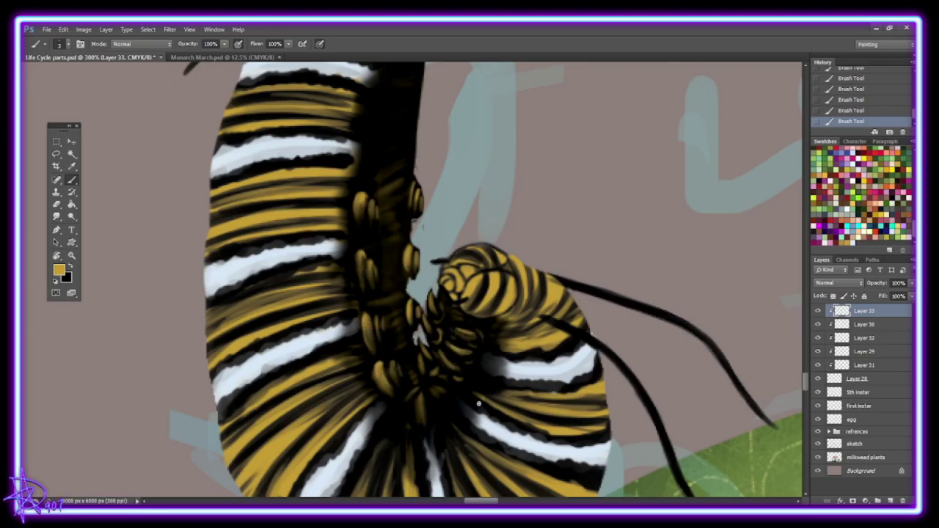
Step: Lower the proleg layer to 32% opacity and add a clipped layer for white highlights
key("z")
key("3")
key("2")
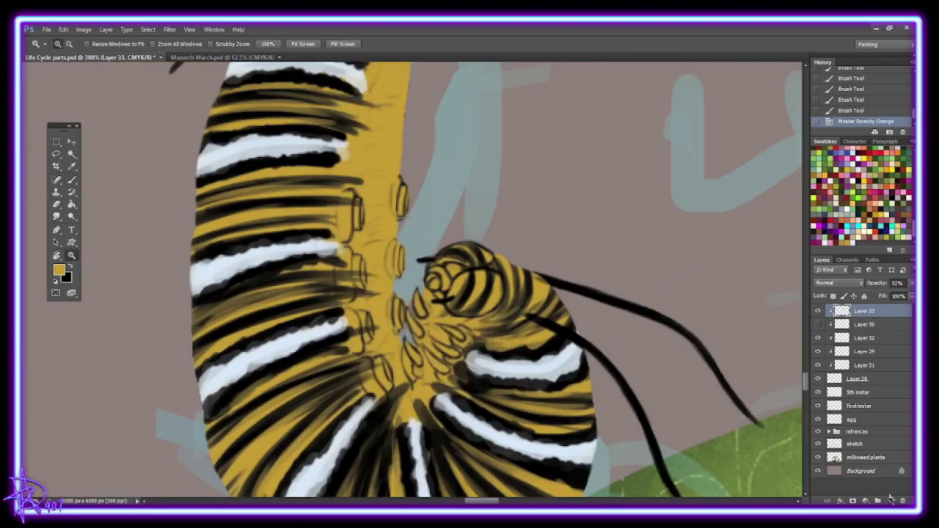
left_click(891, 499)
key("ctrl+alt+g")
key("x")
key("b")
Step: Outline the prolegs with thin size-1 white lines and erase the excess
scroll(410, 308, "up", 3)
left_click_drag(400, 275, 407, 341)
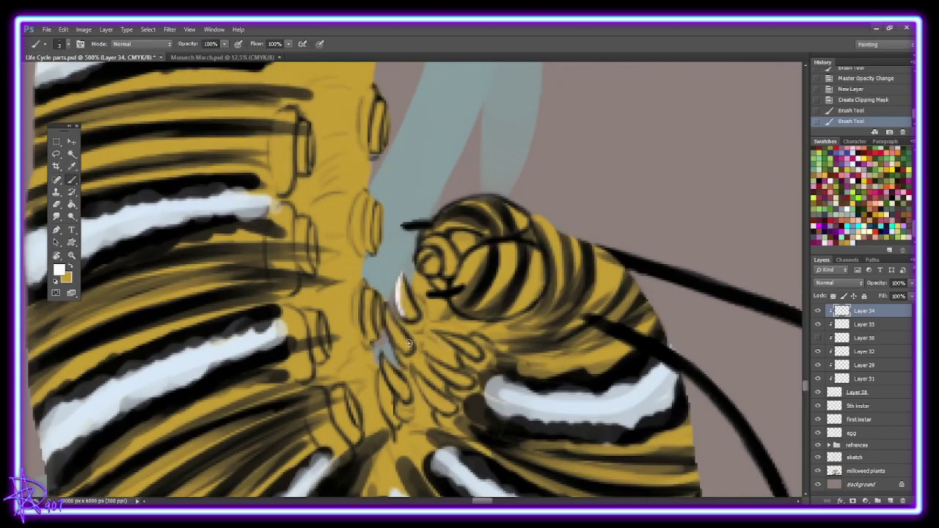
left_click(58, 44)
left_click_drag(118, 63, 103, 64)
mouse_move(402, 290)
left_mouse_down()
mouse_move(405, 317)
mouse_move(414, 319)
left_mouse_up()
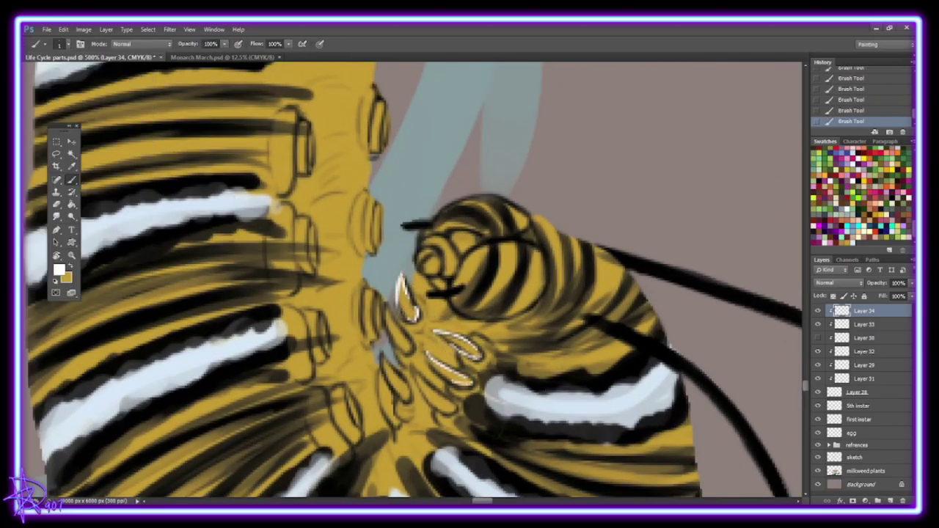
left_click(818, 337)
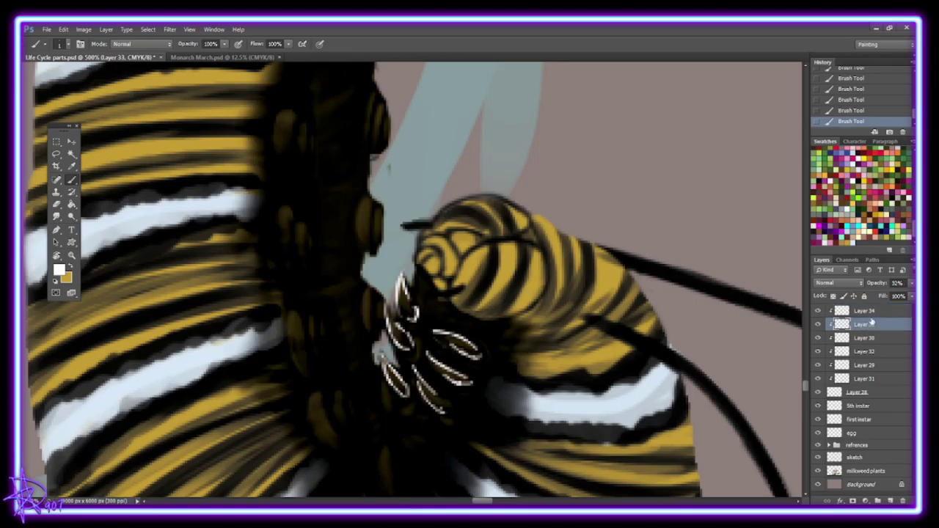
key("z")
key("e")
left_click_drag(385, 284, 375, 257)
Step: Smudge the colours on the head with an 11-pixel smudge brush at 400% zoom
key("z")
mouse_move(382, 374)
left_mouse_down()
mouse_move(419, 250)
mouse_move(461, 268)
left_mouse_up()
key("b")
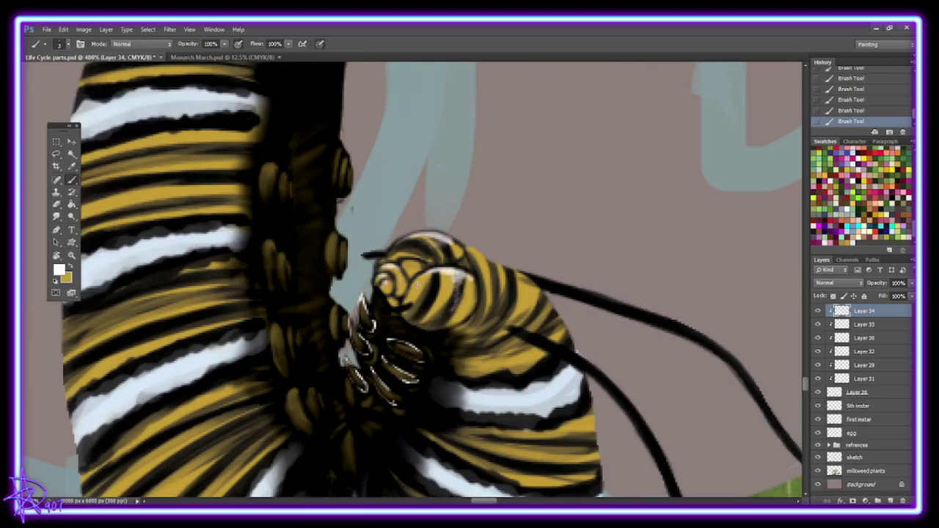
key("r")
left_click(65, 44)
double_click(81, 206)
left_click_drag(458, 293, 423, 251)
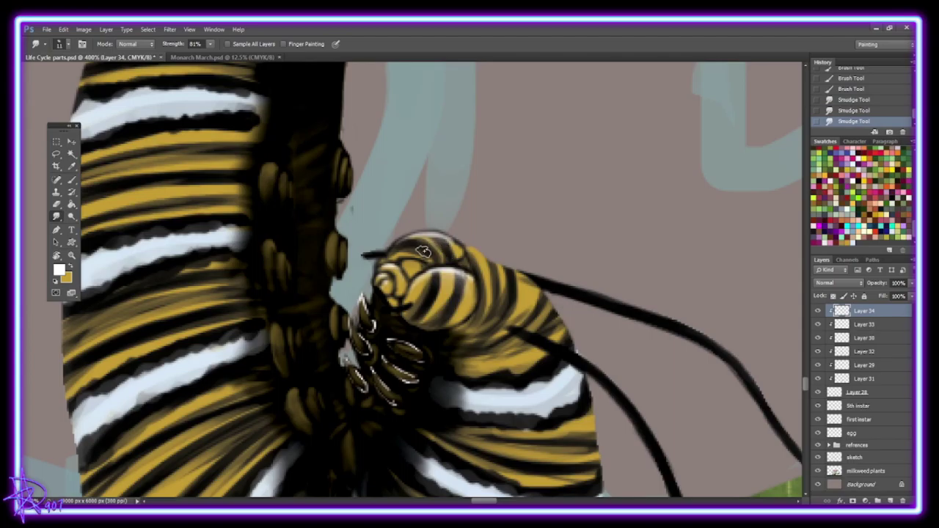
Step: Paint glossy white highlights on the head and along its underside
key("b")
left_click(456, 252)
left_click_drag(416, 321, 455, 329)
left_click_drag(426, 329, 469, 312)
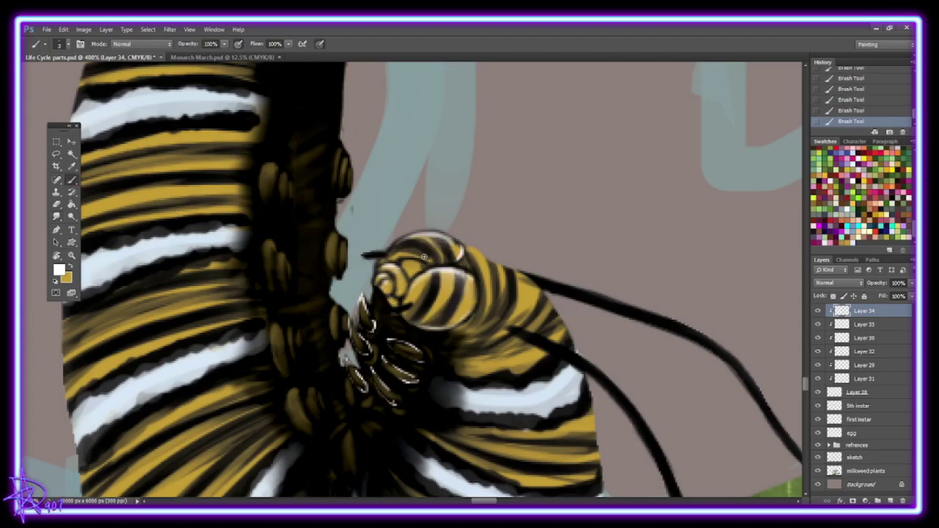
left_click_drag(450, 249, 432, 222)
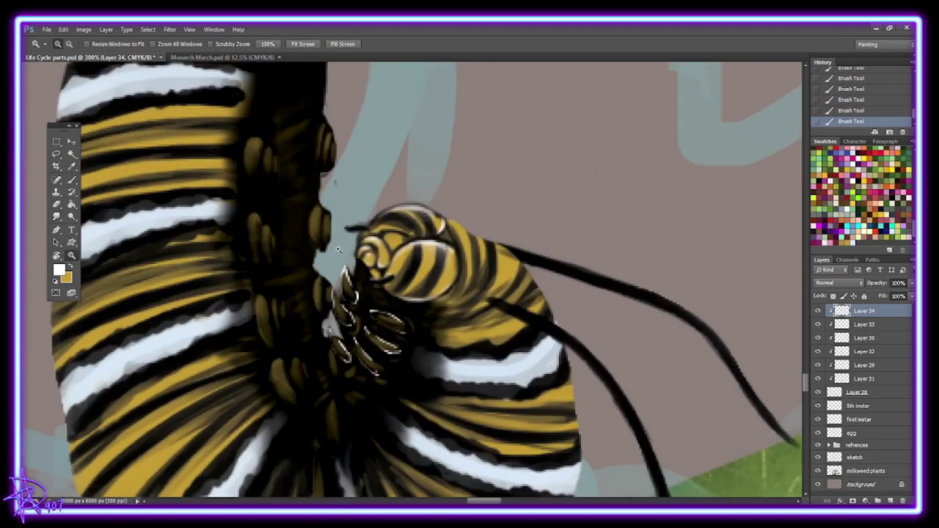
Step: Add new layers above Layer 34 for body shading and pick a shading brush
key("ctrl+shift+alt+n")
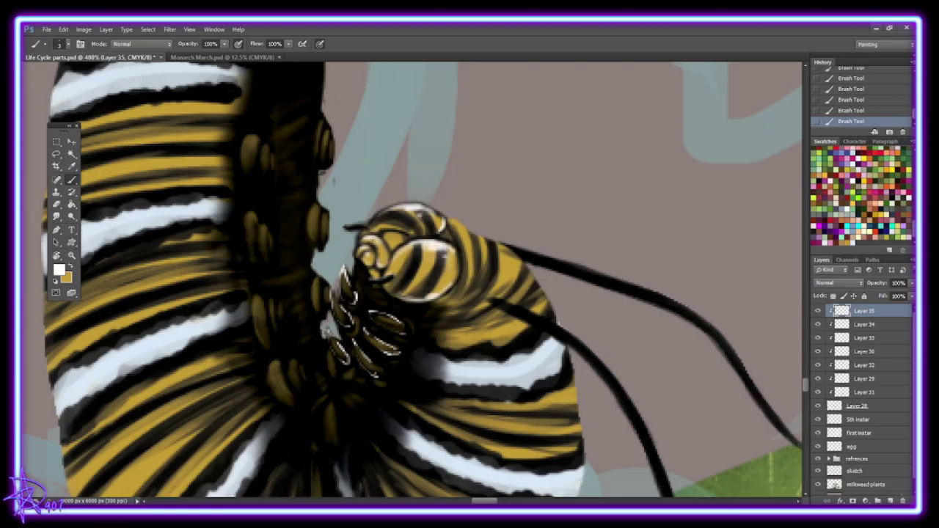
key("z")
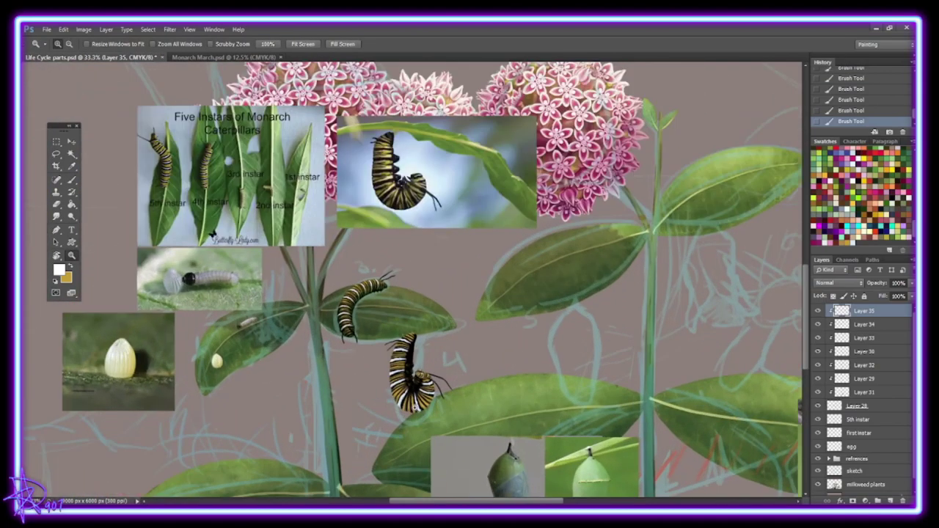
left_click_drag(396, 367, 420, 374)
left_click(419, 373)
key("ctrl+shift+alt+n")
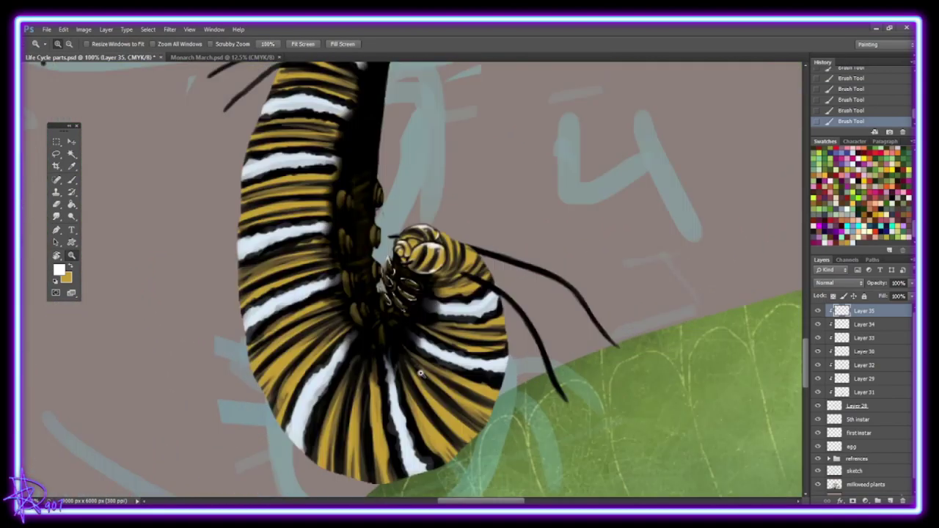
key("b")
left_click(65, 43)
key("Escape")
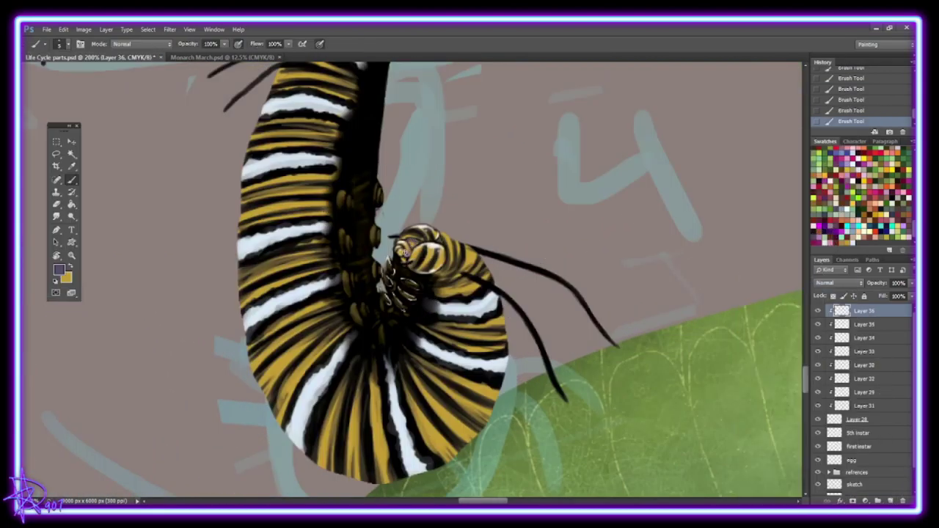
Step: Move the shading layer below Layer 34 in Multiply, then paint and smudge dark shading along the body curve
key("ctrl+bracketleft")
key("ctrl+bracketleft")
key("shift+alt+m")
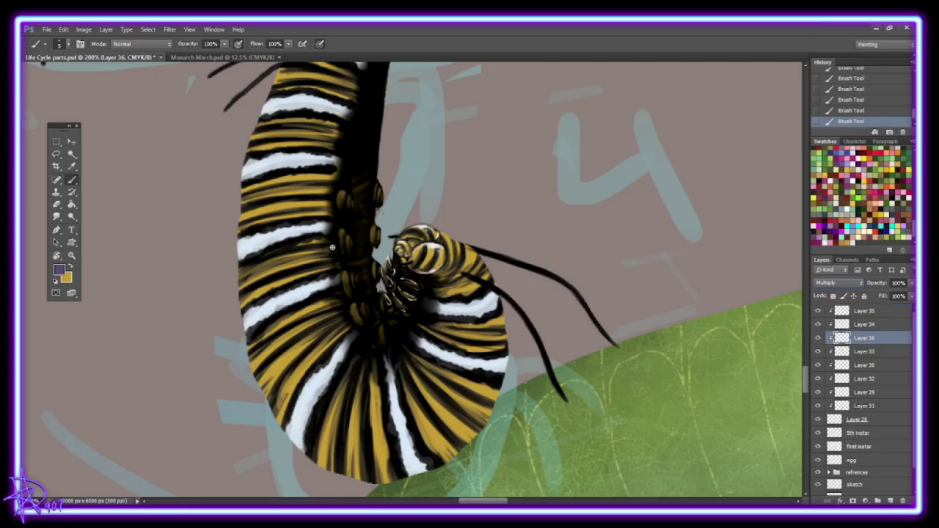
mouse_move(344, 462)
left_mouse_down()
mouse_move(498, 381)
mouse_move(387, 342)
mouse_move(242, 271)
left_mouse_up()
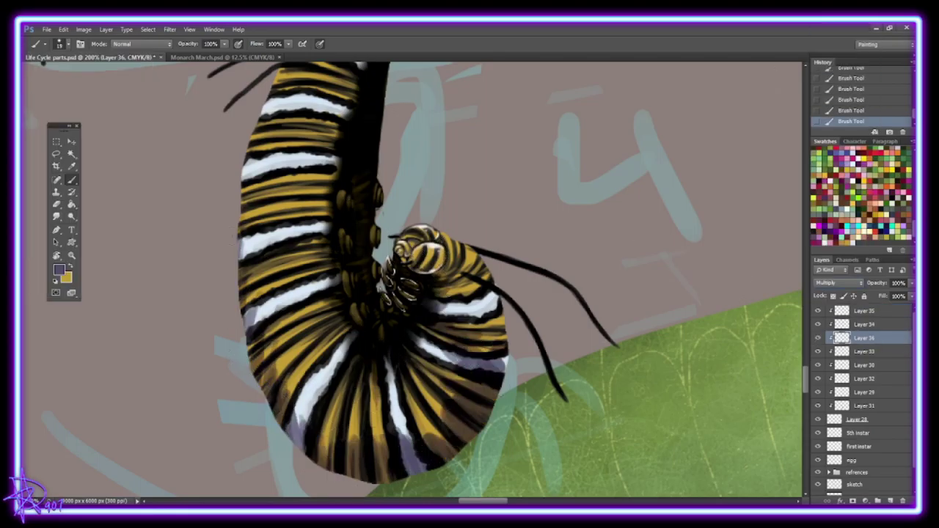
scroll(357, 314, "up", 3)
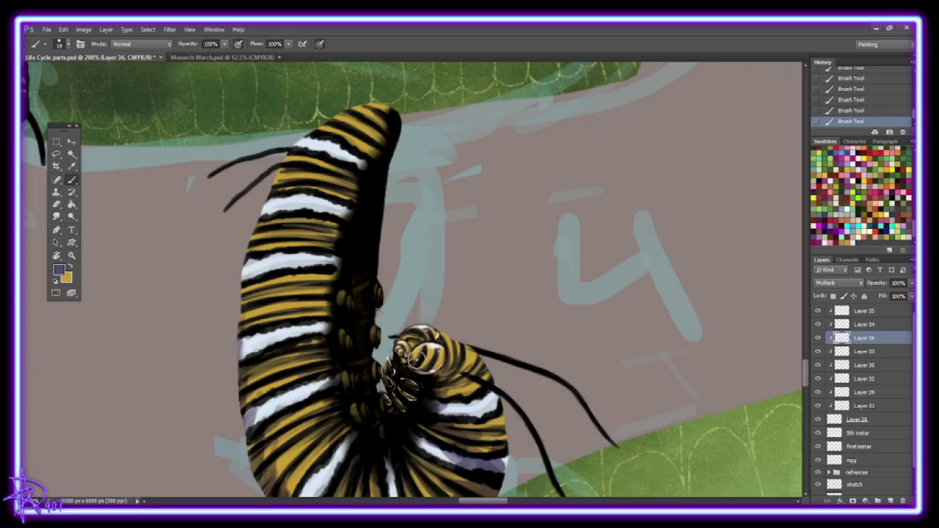
key("r")
left_click_drag(430, 359, 372, 269)
right_click(372, 268)
scroll(371, 269, "down", 3)
mouse_move(242, 216)
left_mouse_down()
mouse_move(271, 315)
mouse_move(435, 394)
mouse_move(479, 271)
left_mouse_up()
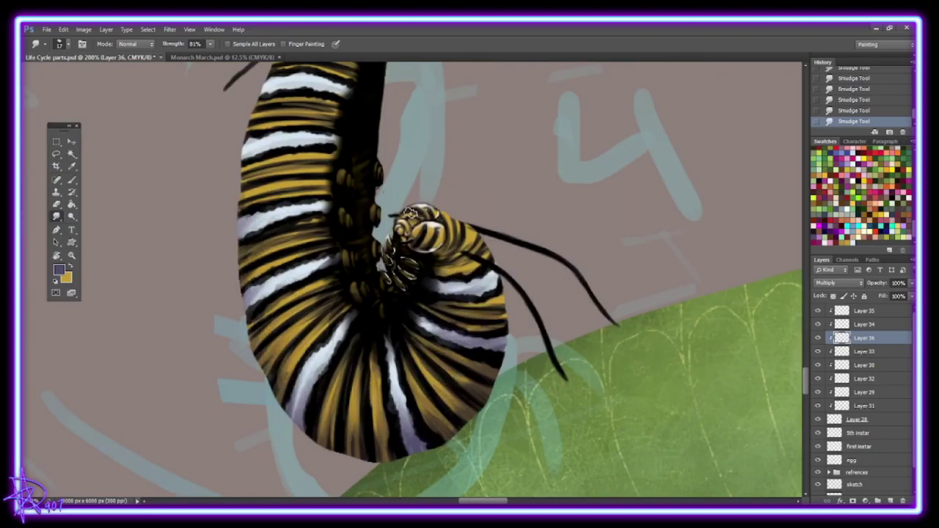
left_click(71, 255)
key("ctrl+minus")
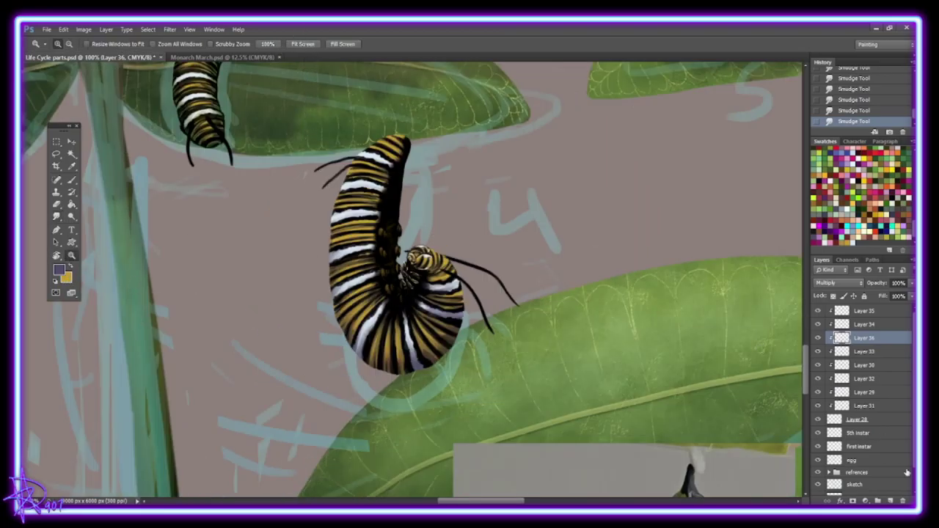
Step: On a new clipped layer, paint and smudge a pale-yellow glaze down the body
left_click(864, 310)
right_click(864, 310)
left_click(889, 500)
key("b")
mouse_move(396, 140)
left_mouse_down()
mouse_move(367, 220)
mouse_move(403, 337)
left_mouse_up()
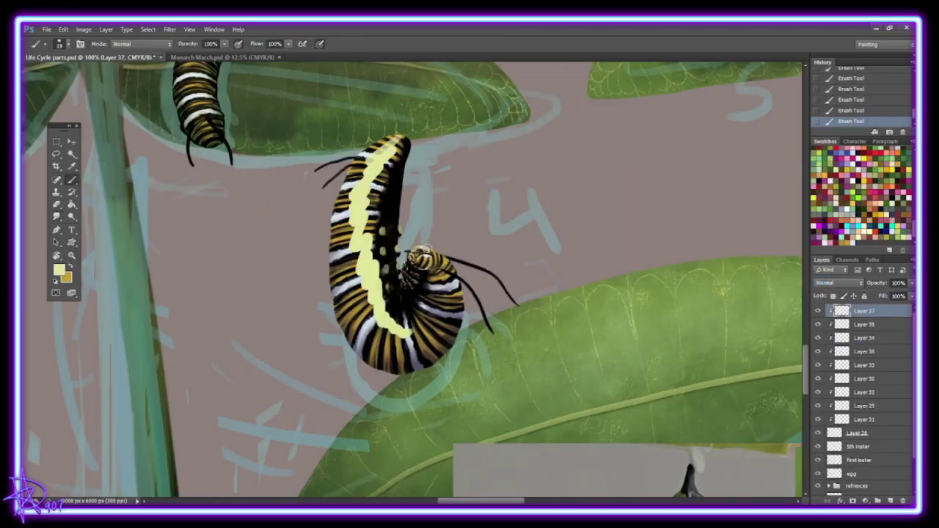
left_click_drag(416, 249, 440, 330)
left_click(56, 215)
mouse_move(396, 139)
left_mouse_down()
mouse_move(359, 213)
mouse_move(374, 337)
mouse_move(440, 300)
mouse_move(414, 253)
left_mouse_up()
left_click_drag(359, 242, 389, 151)
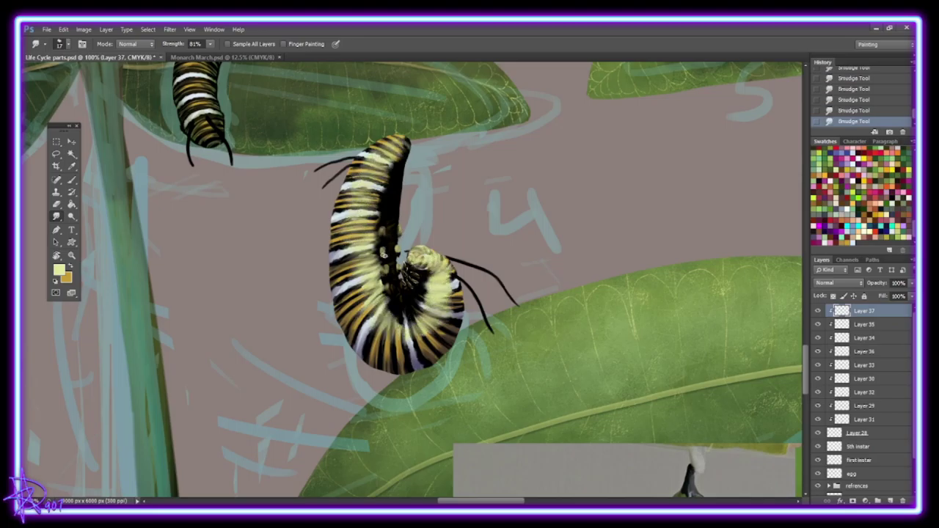
left_click_drag(383, 252, 349, 323)
Step: Set the glaze layer to Overlay at 67% opacity and merge the caterpillar layers down
left_click(838, 282)
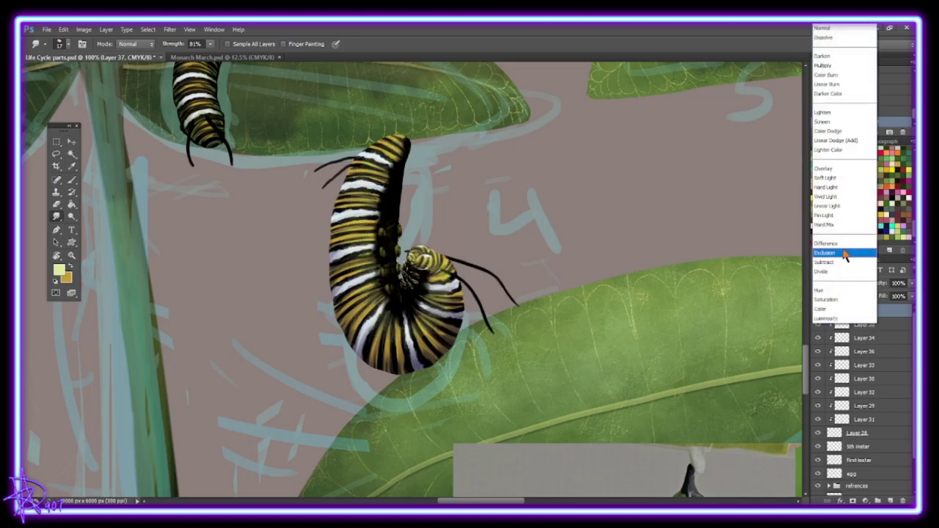
left_click(843, 248)
left_click_drag(884, 283, 859, 282)
key("z")
key("ctrl+minus")
key("ctrl+minus")
key("ctrl+minus")
left_click(429, 349)
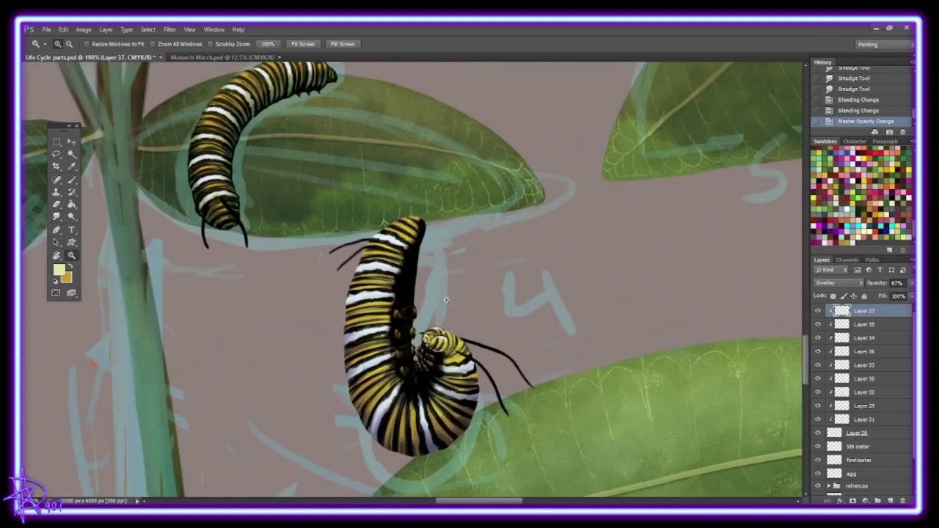
key("ctrl+e")
key("alt+t")
Step: Forward-warp the caterpillar's left stripes, lower body and upper body, then apply Liquify
key("l")
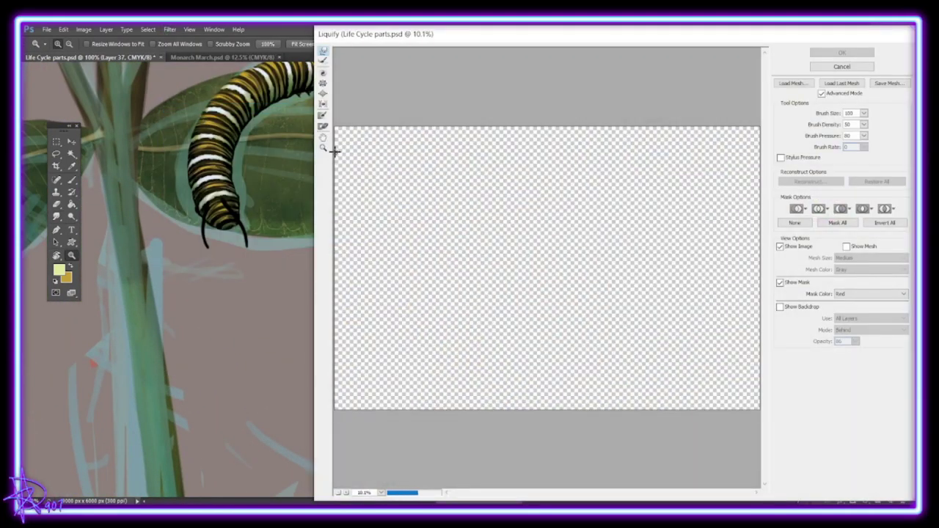
left_click_drag(547, 302, 564, 374)
key("w")
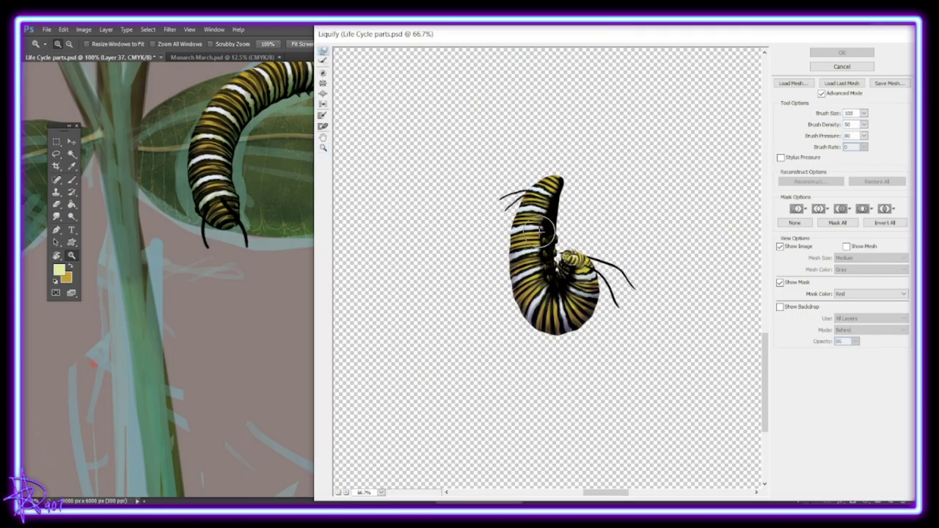
left_click_drag(539, 257, 513, 238)
left_click_drag(523, 314, 586, 323)
mouse_move(542, 278)
left_mouse_down()
mouse_move(561, 230)
mouse_move(555, 199)
mouse_move(565, 178)
left_mouse_up()
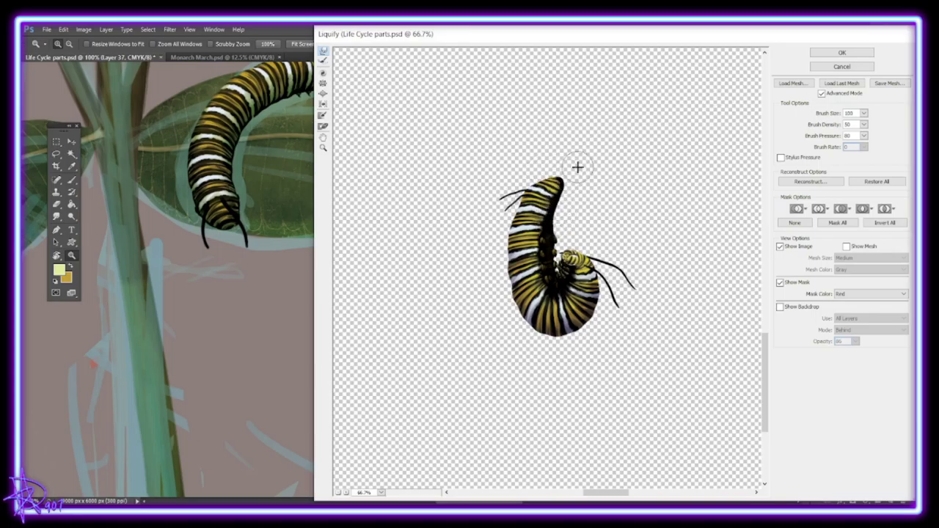
key("Return")
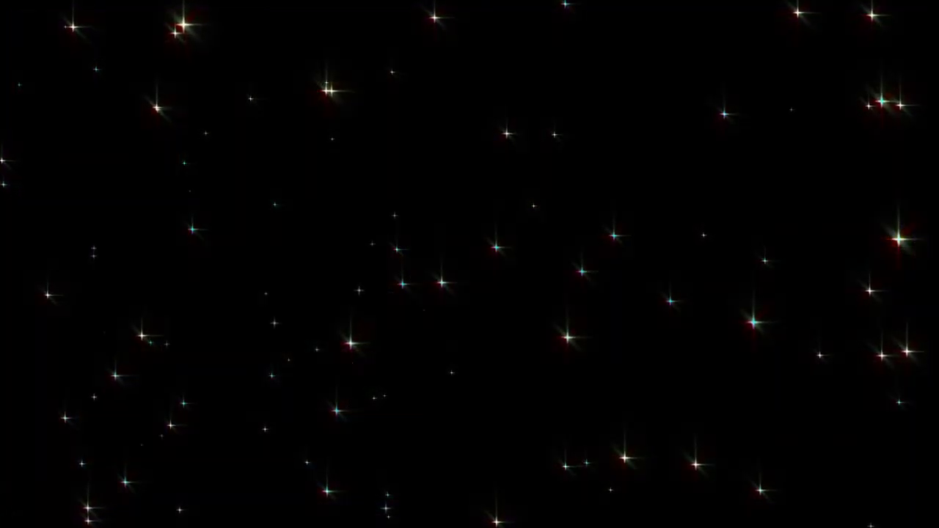